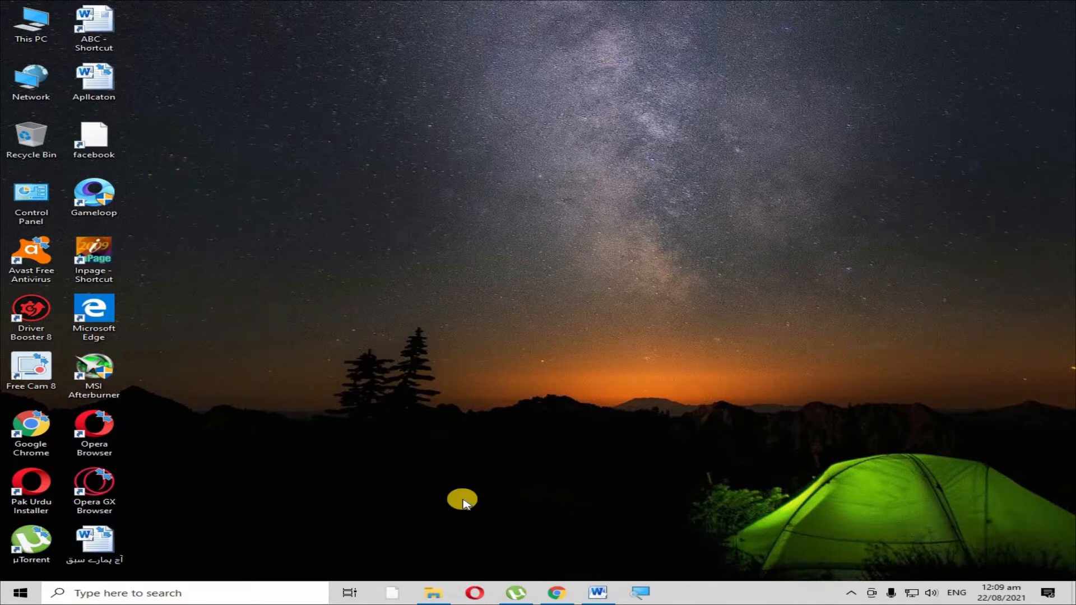
- Switch to the open Word document and copy its English paragraph beginning "Today our Tutorial is How to use Text Effects"
{"action": "left_click", "coordinate": [610, 595]}
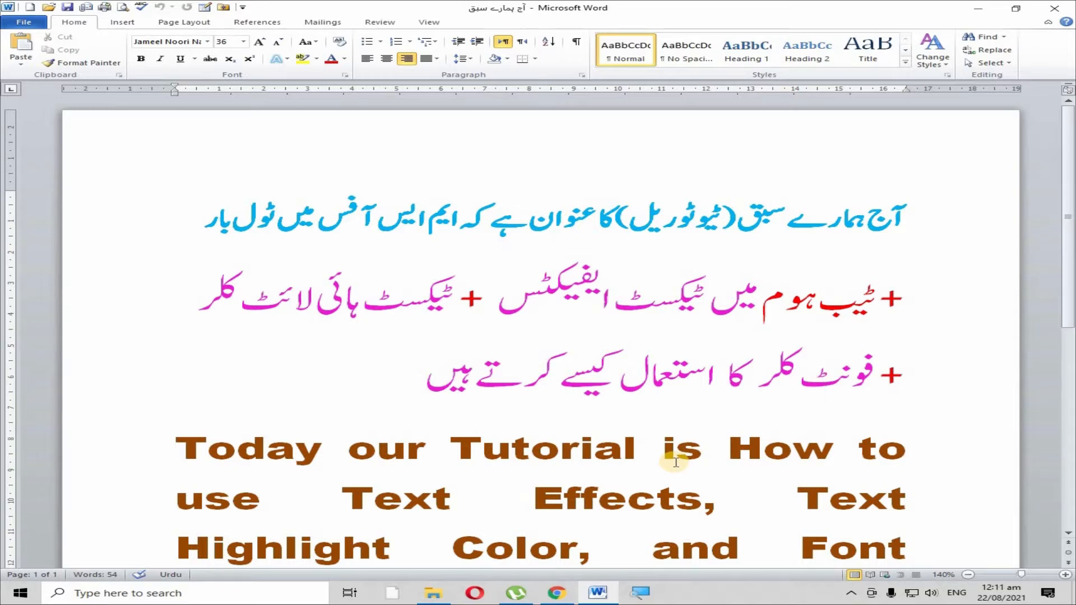
{"action": "scroll", "coordinate": [617, 387], "scroll_direction": "down", "scroll_amount": 3}
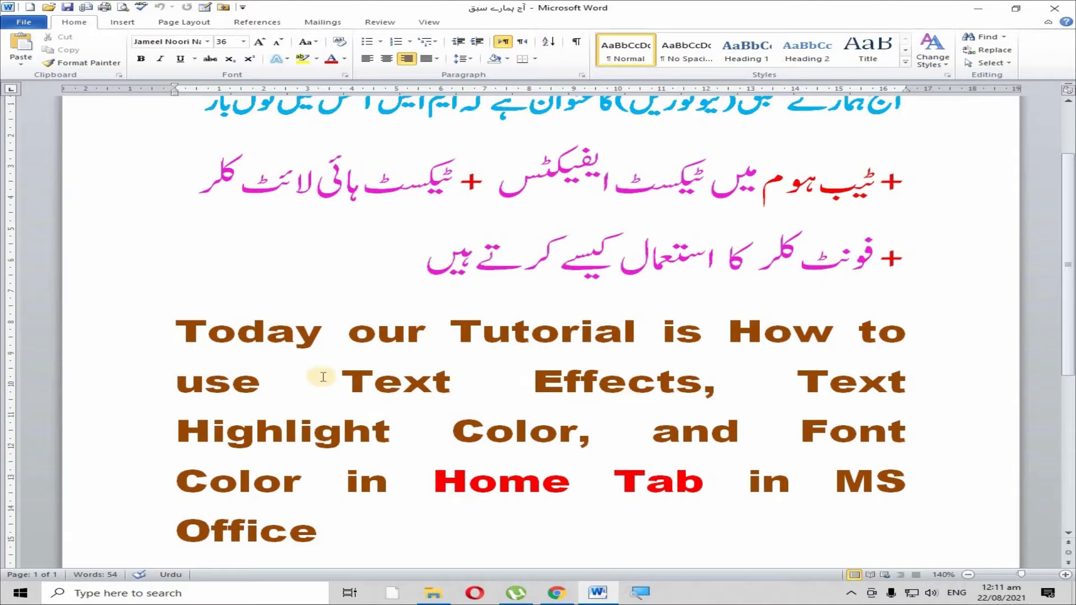
{"action": "scroll", "coordinate": [385, 342], "scroll_direction": "up", "scroll_amount": 2}
{"action": "scroll", "coordinate": [385, 341], "scroll_direction": "down", "scroll_amount": 1}
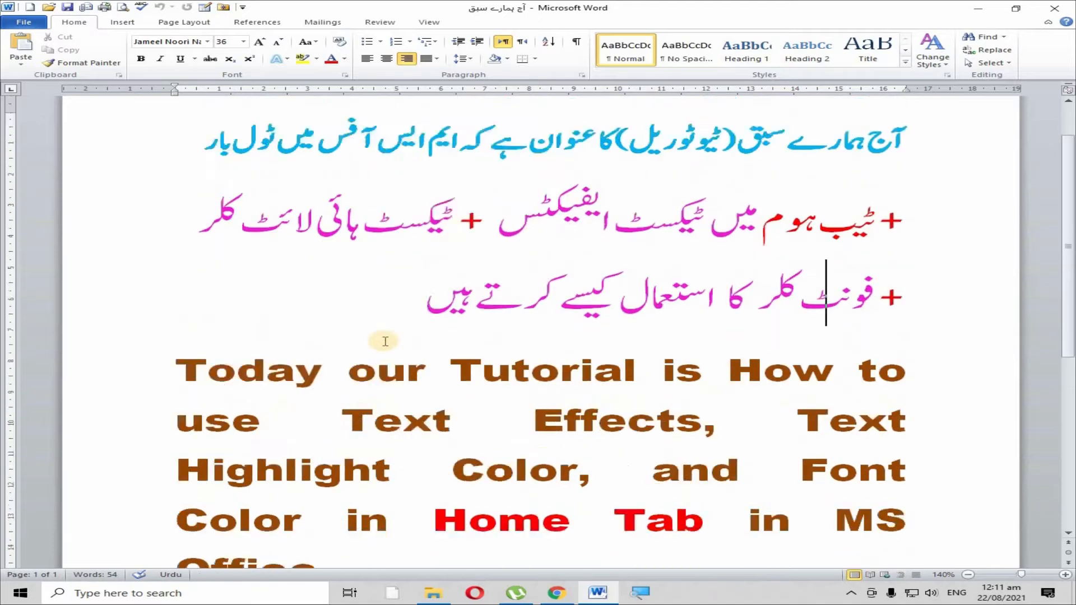
{"action": "scroll", "coordinate": [384, 341], "scroll_direction": "down", "scroll_amount": 1}
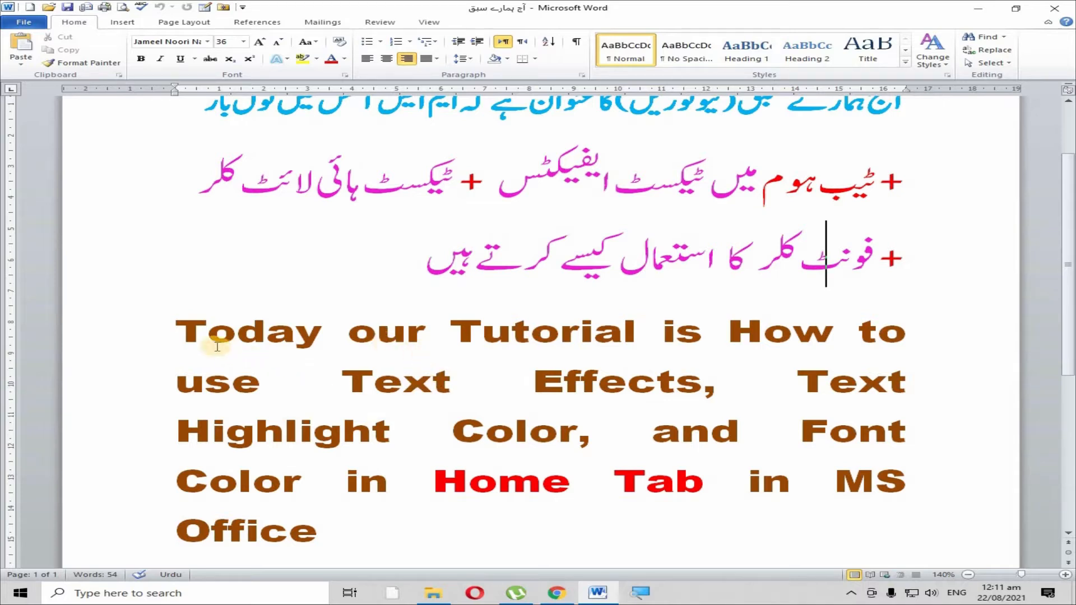
{"action": "left_click_drag", "start_coordinate": [176, 330], "coordinate": [406, 529]}
{"action": "key", "text": "ctrl+c"}
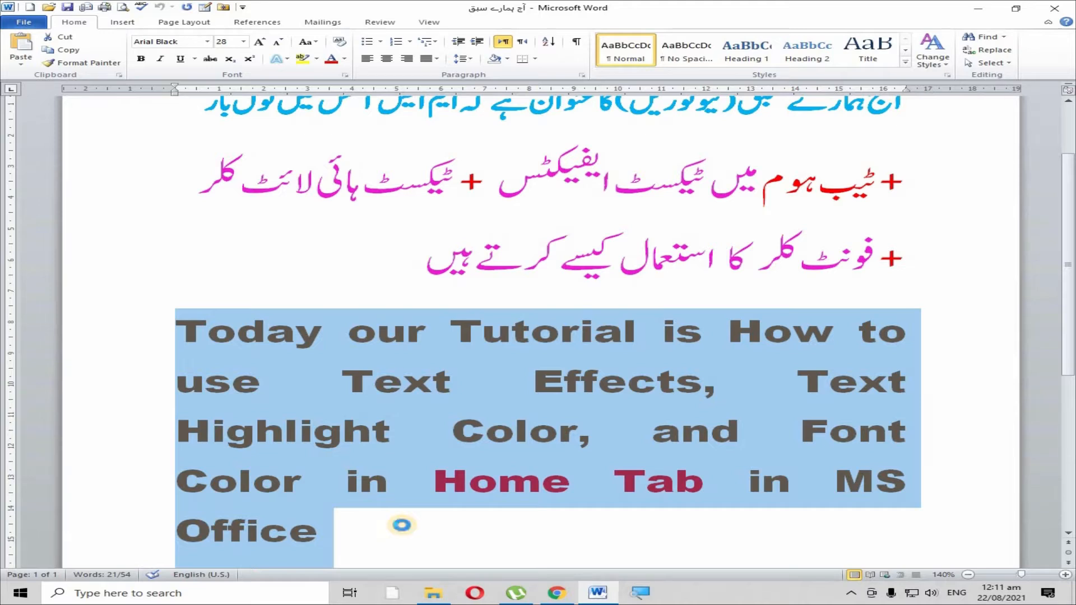
- Create a new blank document, maximize its window and paste the copied paragraph into it
{"action": "left_click", "coordinate": [406, 529]}
{"action": "key", "text": "ctrl+n"}
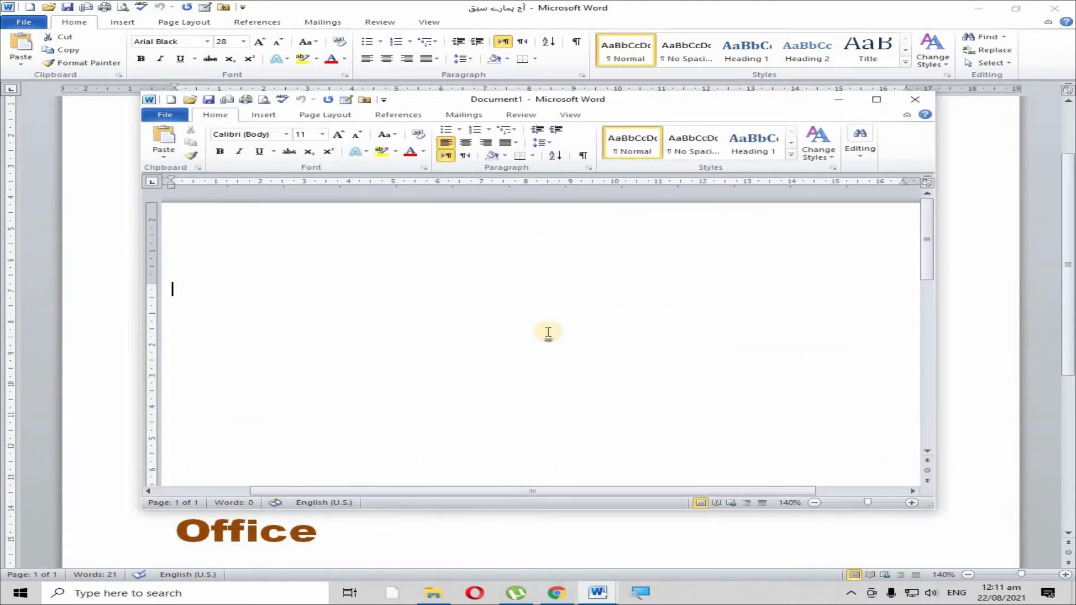
{"action": "left_click", "coordinate": [877, 99]}
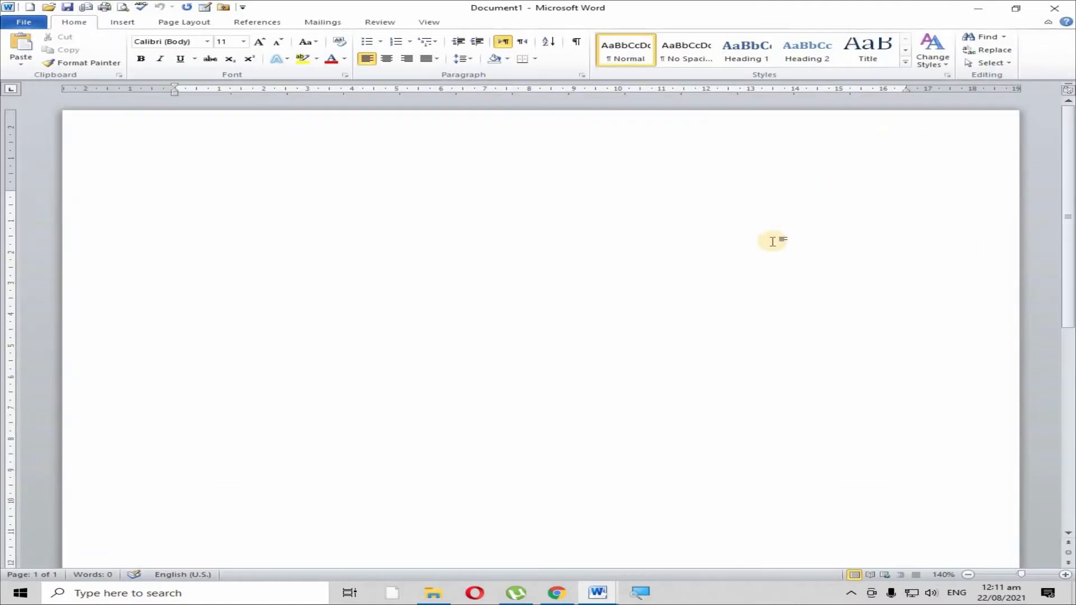
{"action": "key", "text": "ctrl+v"}
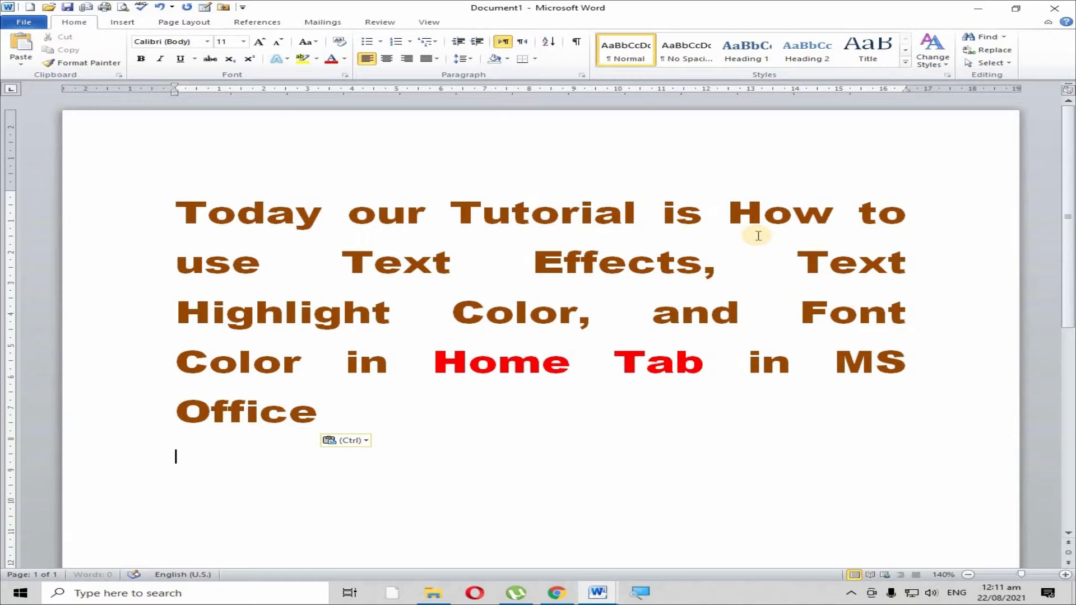
- Set the font color of the whole pasted paragraph to Automatic
{"action": "left_click", "coordinate": [190, 214]}
{"action": "left_click_drag", "start_coordinate": [190, 214], "coordinate": [420, 392]}
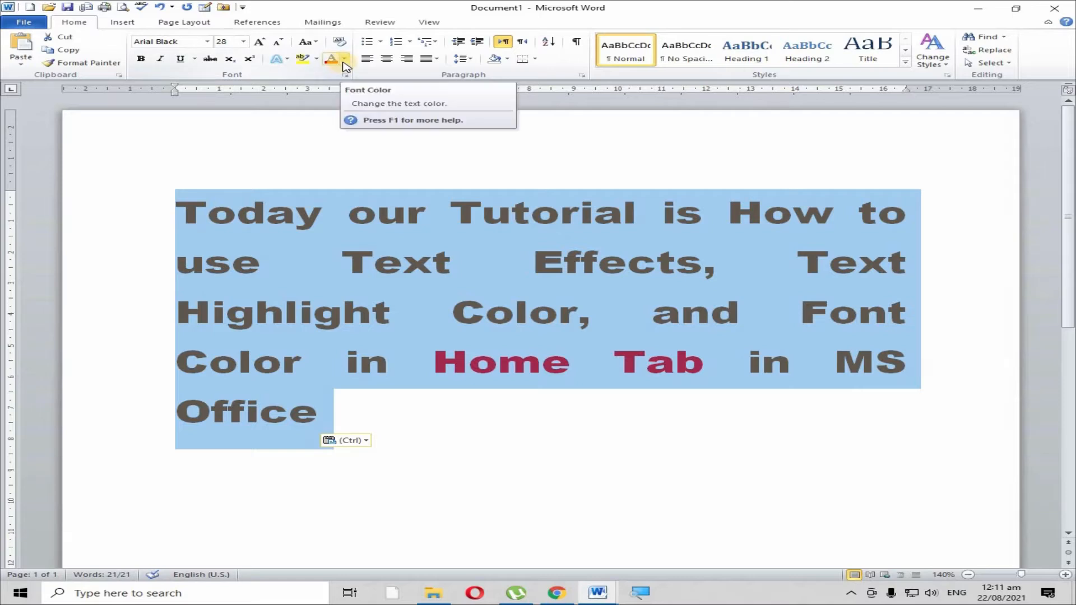
{"action": "left_click", "coordinate": [344, 58]}
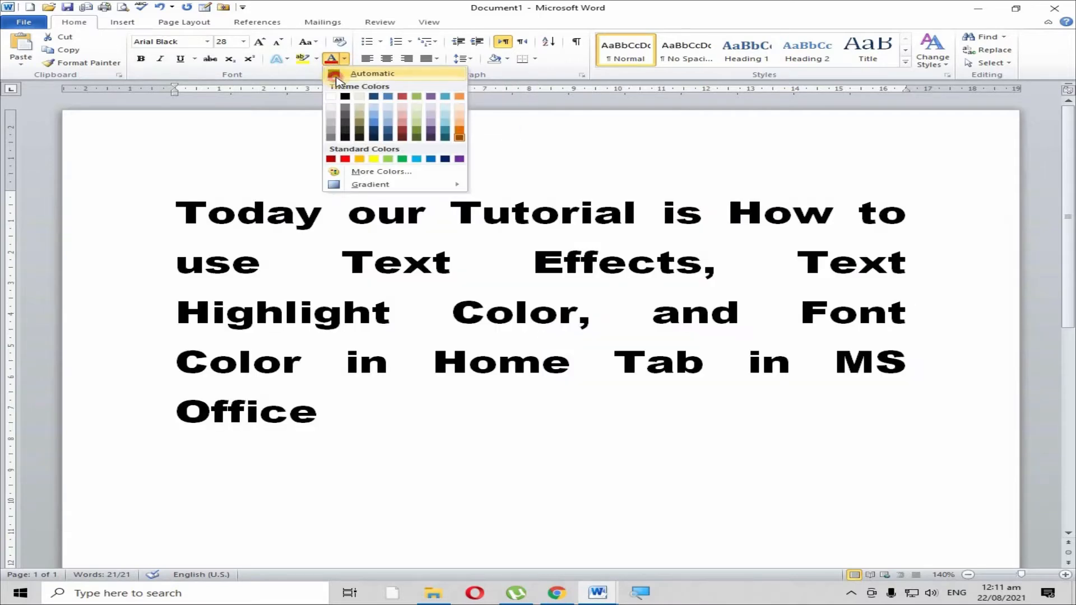
{"action": "left_click", "coordinate": [359, 72]}
{"action": "left_click", "coordinate": [413, 424]}
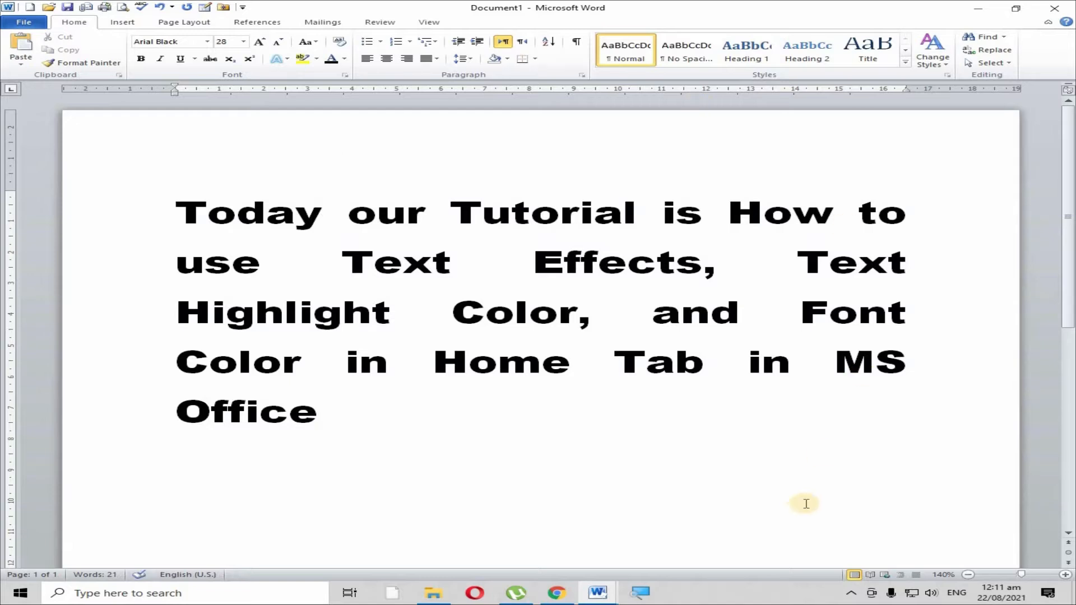
- Switch to Magnifier, try its lens at 200% magnification over the document, and close it
{"action": "left_click", "coordinate": [645, 599]}
{"action": "left_click", "coordinate": [612, 491]}
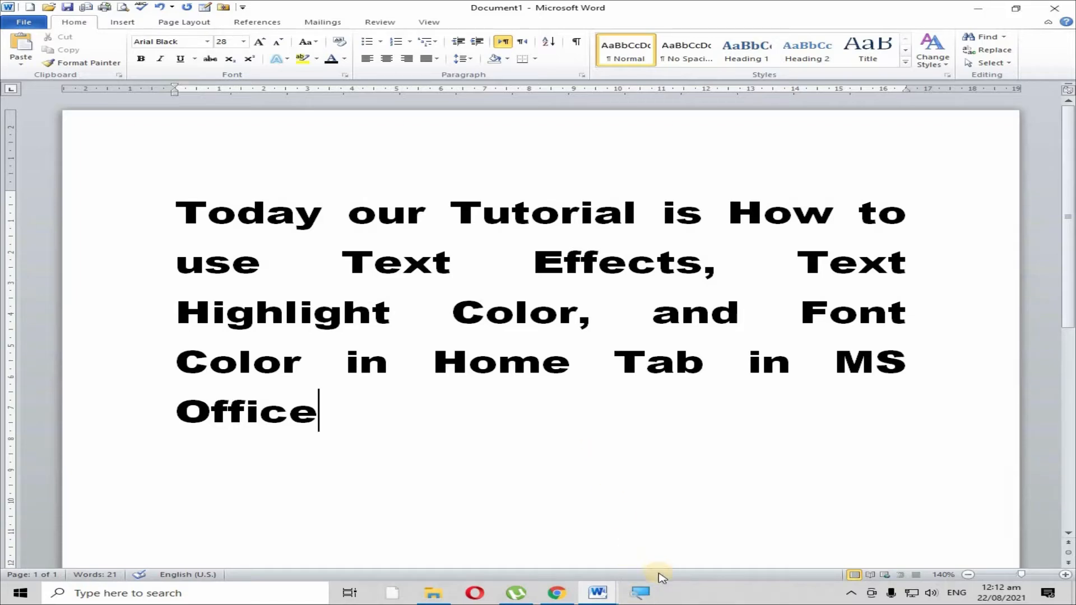
{"action": "left_click", "coordinate": [643, 594]}
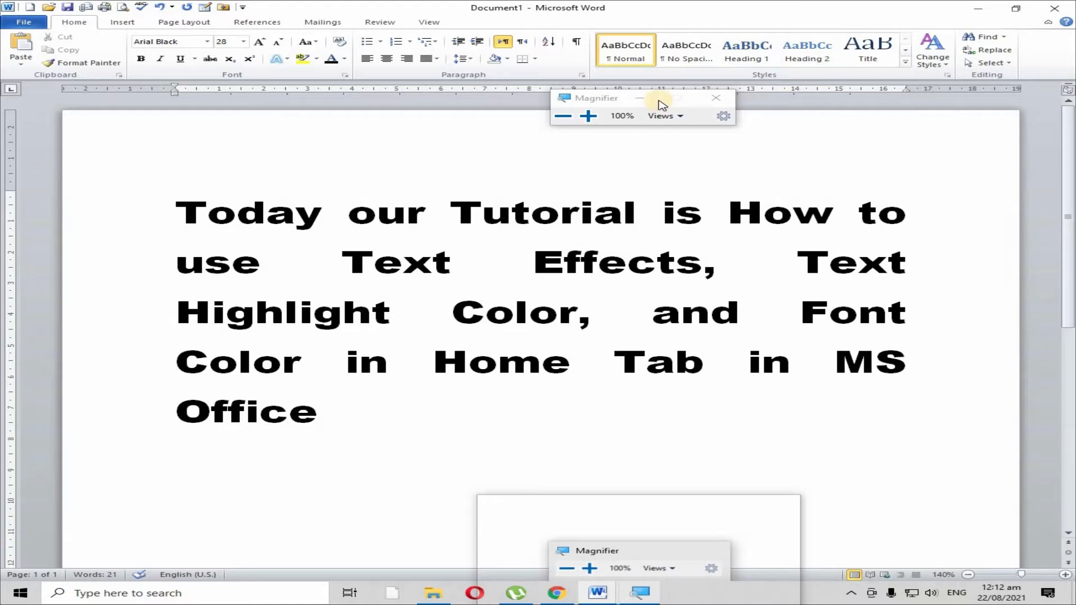
{"action": "left_click", "coordinate": [682, 117]}
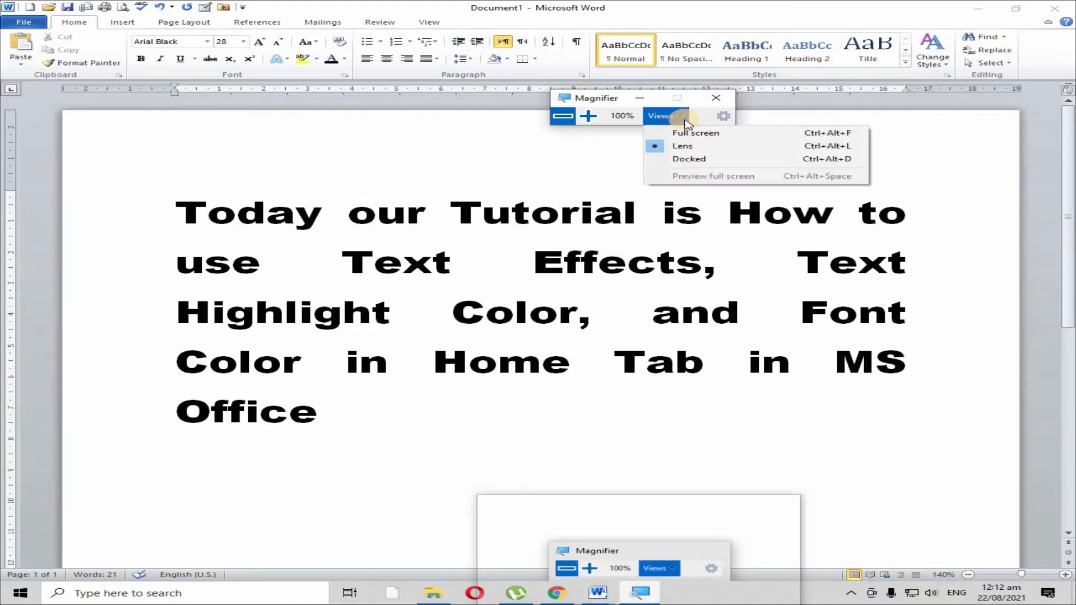
{"action": "left_click", "coordinate": [486, 157]}
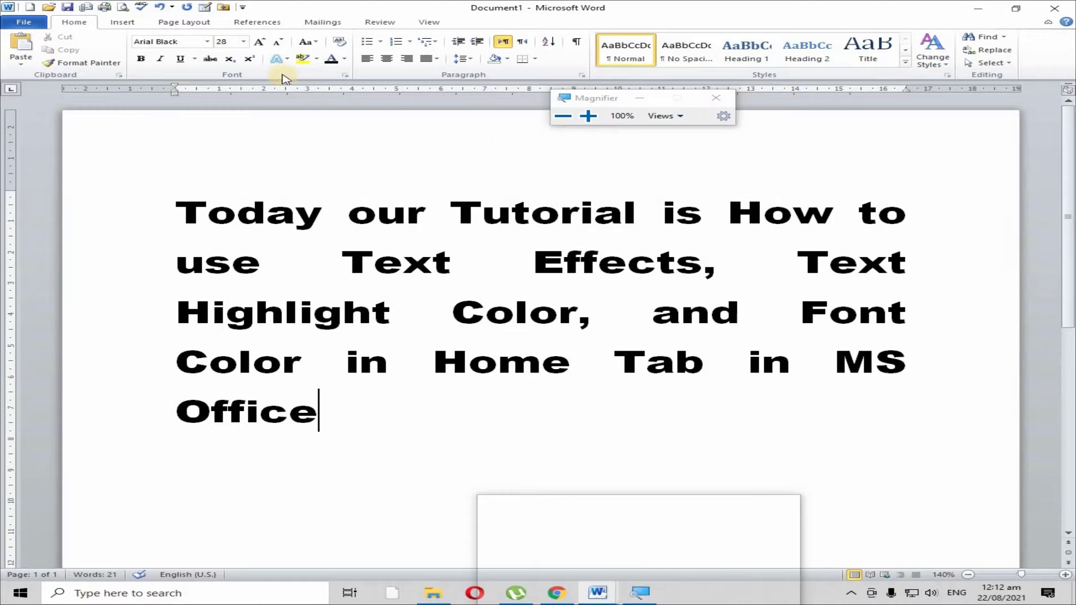
{"action": "left_click", "coordinate": [588, 116]}
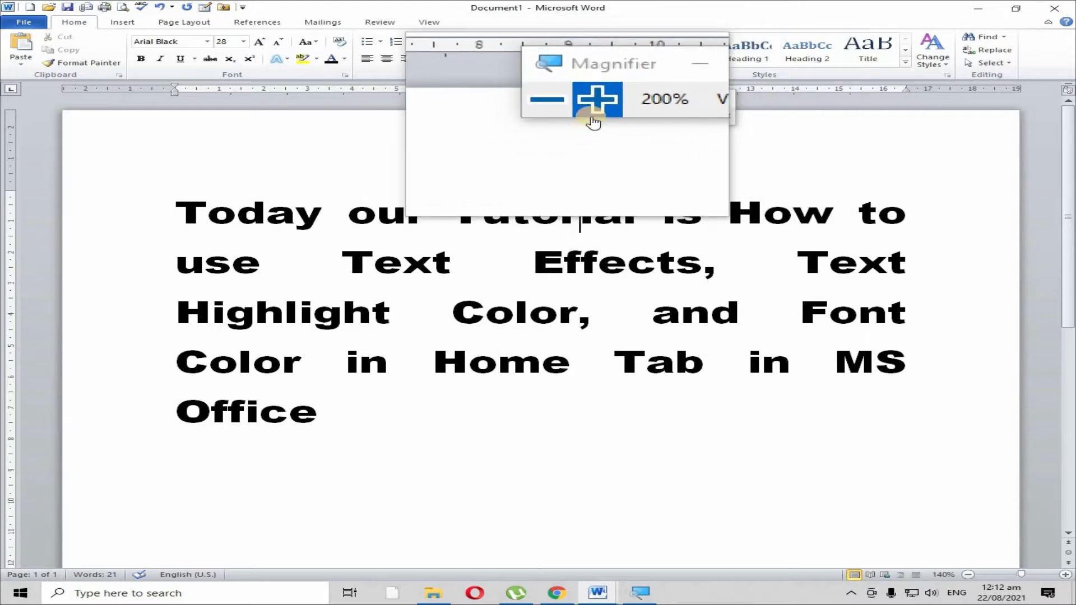
{"action": "left_click", "coordinate": [717, 101]}
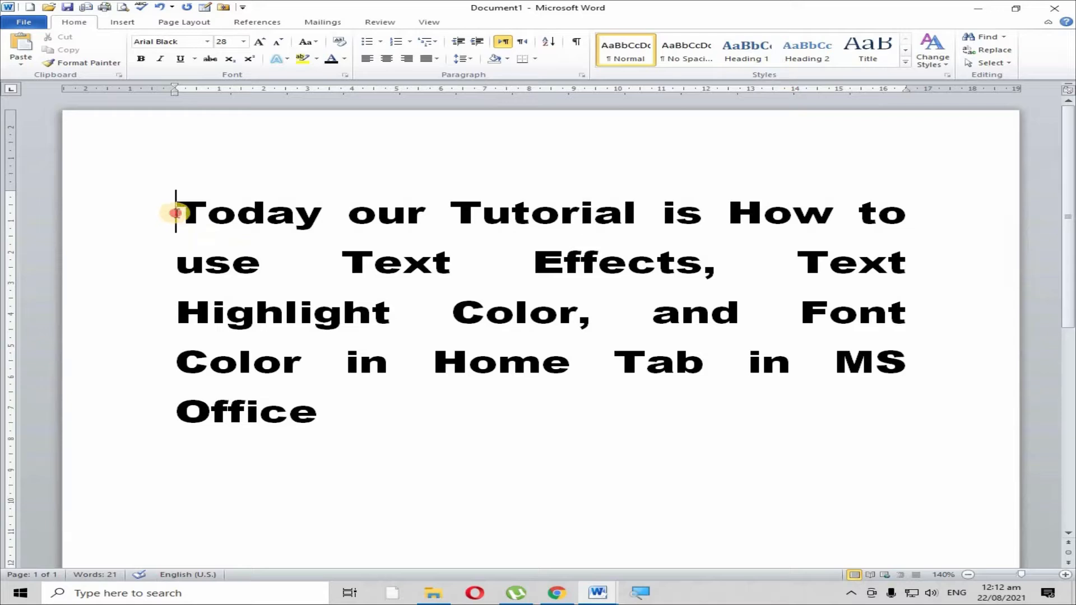
- Apply a red text outline from the standard colors to the line "Today our Tutorial is How to"
{"action": "left_click_drag", "start_coordinate": [176, 213], "coordinate": [890, 222]}
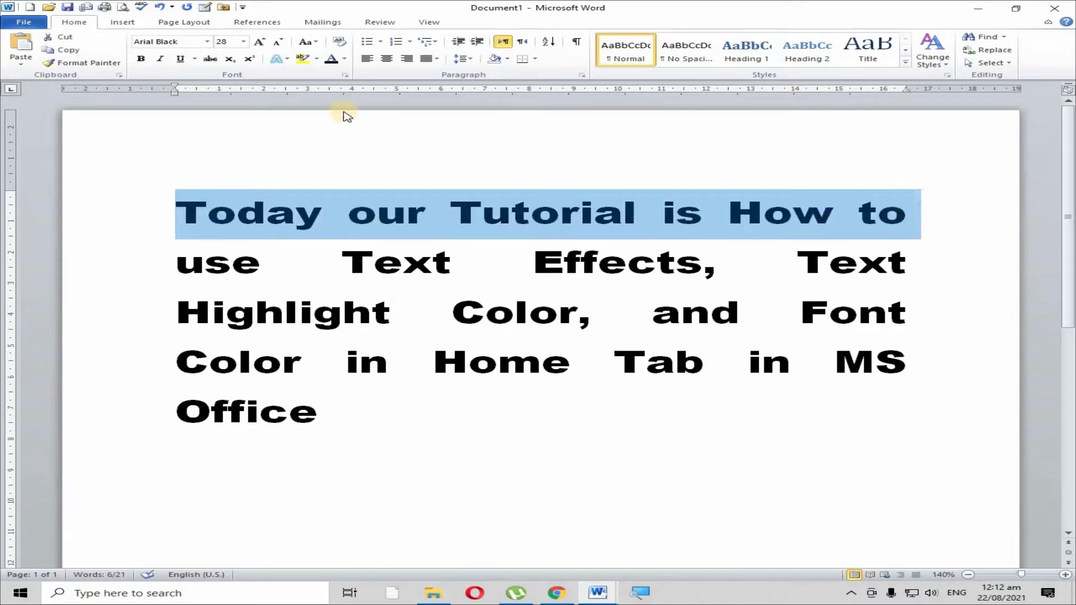
{"action": "left_click", "coordinate": [287, 62]}
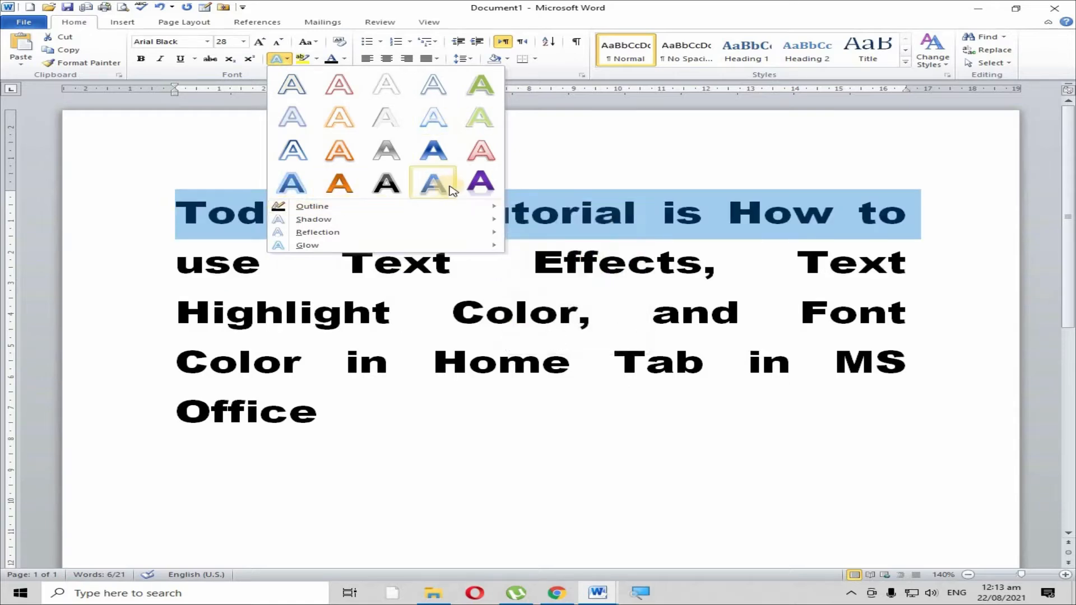
{"action": "mouse_move", "coordinate": [456, 206]}
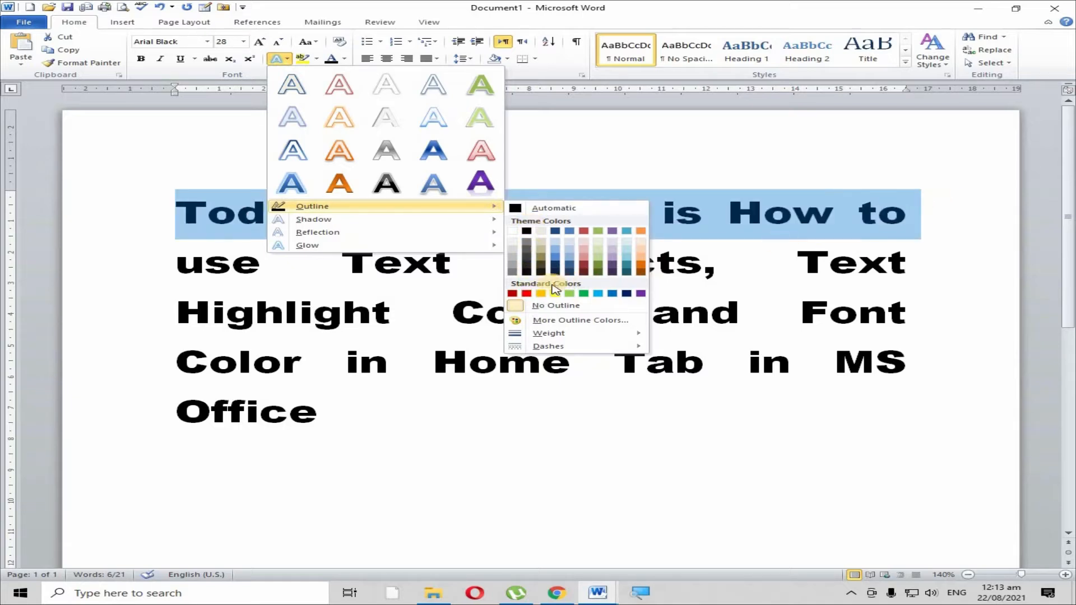
{"action": "left_click", "coordinate": [527, 294]}
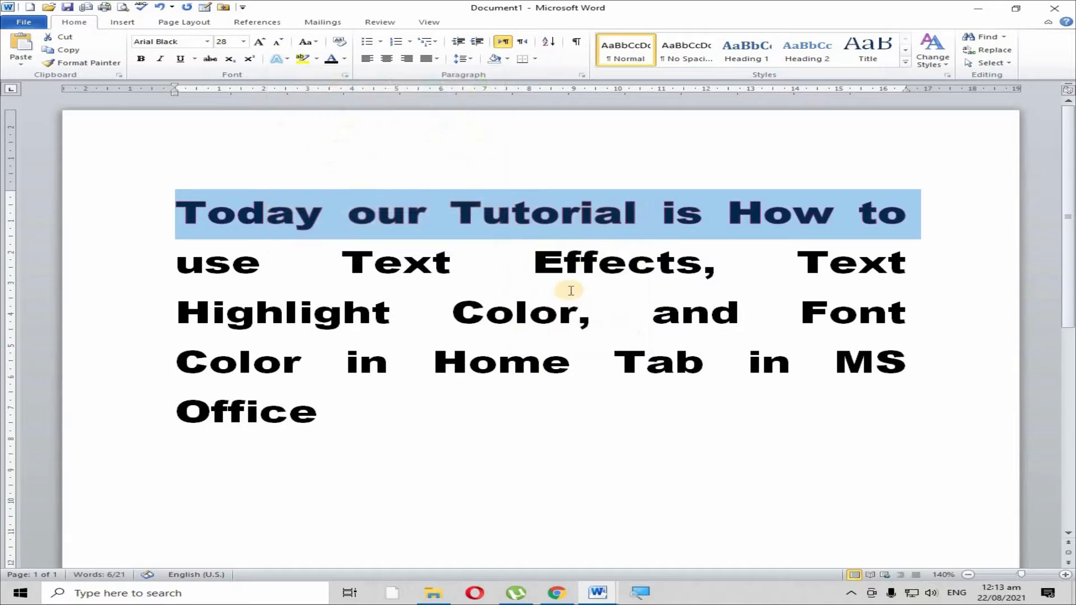
{"action": "left_click", "coordinate": [751, 220]}
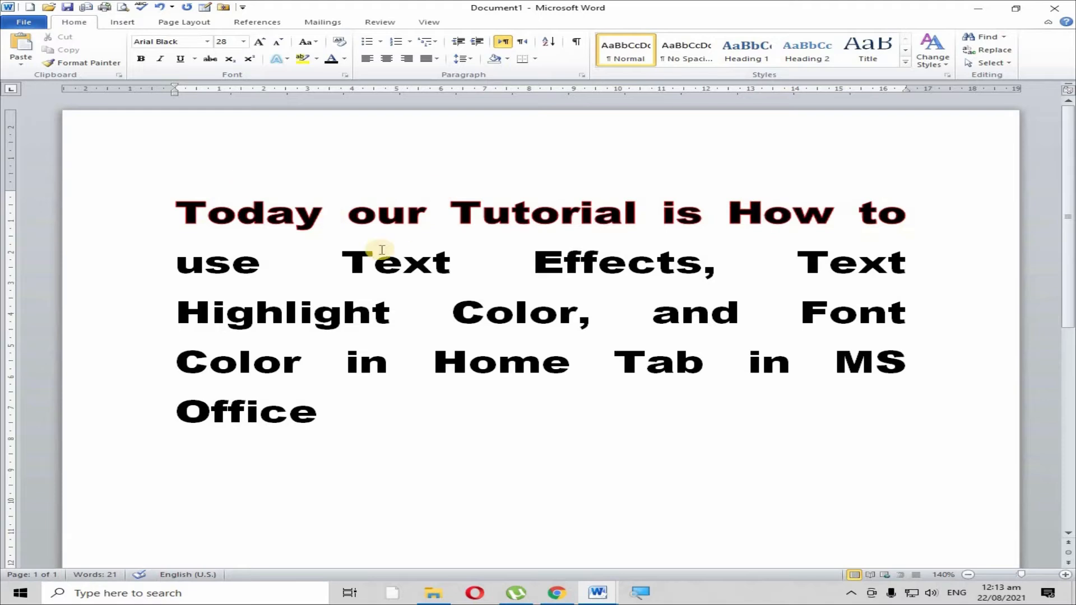
- Change the text outline of the paragraph's first line to yellow
{"action": "left_click_drag", "start_coordinate": [178, 213], "coordinate": [889, 217]}
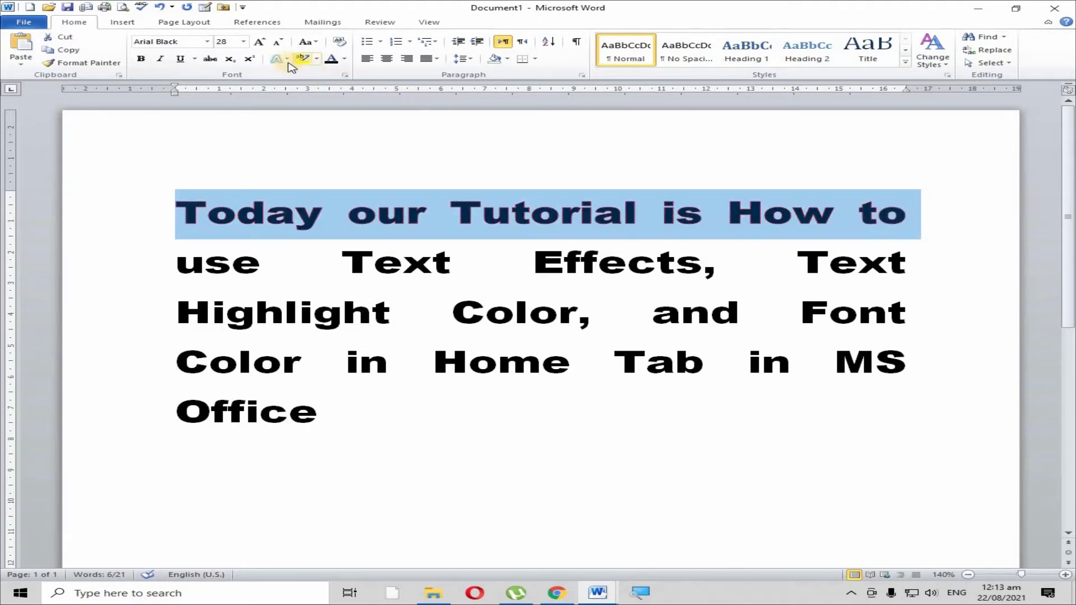
{"action": "left_click", "coordinate": [286, 59]}
{"action": "mouse_move", "coordinate": [317, 210]}
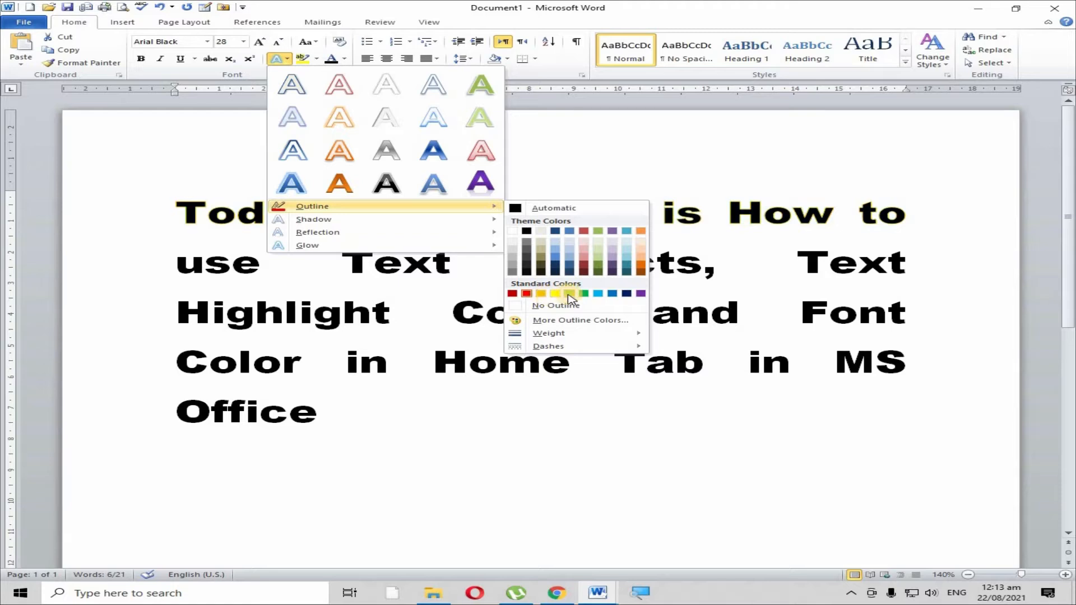
{"action": "left_click", "coordinate": [542, 294]}
- Apply a red text outline to the word "and" in the third line
{"action": "left_click", "coordinate": [698, 308]}
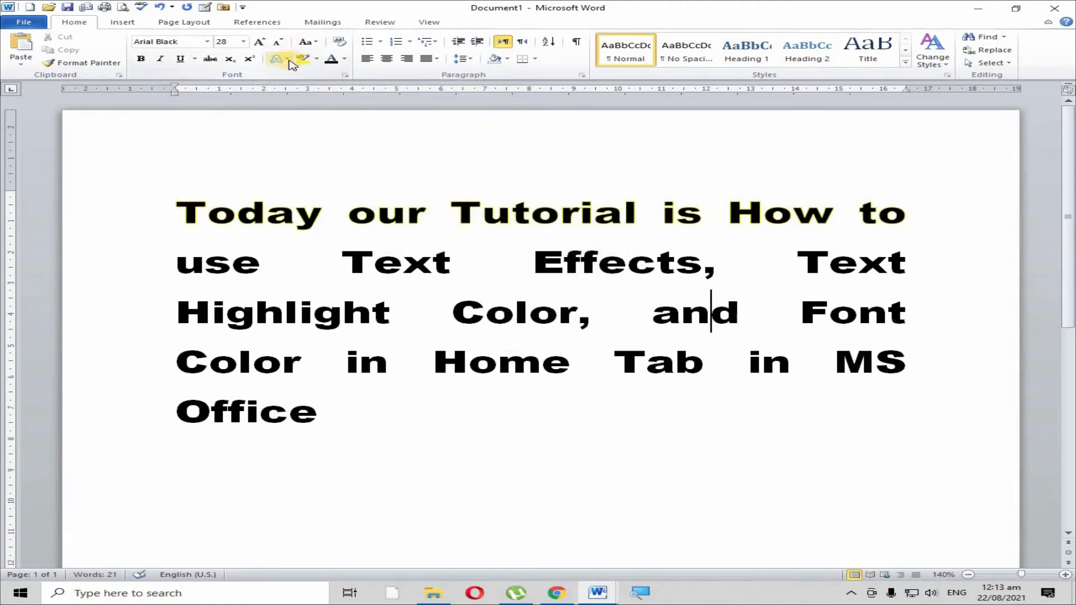
{"action": "left_click", "coordinate": [280, 58]}
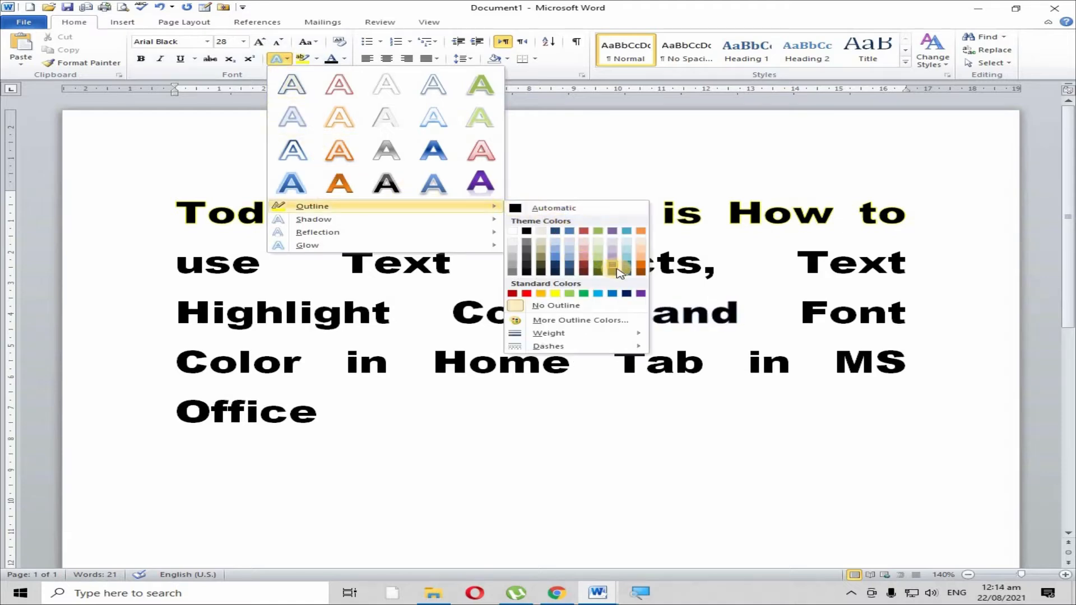
{"action": "left_click", "coordinate": [527, 293]}
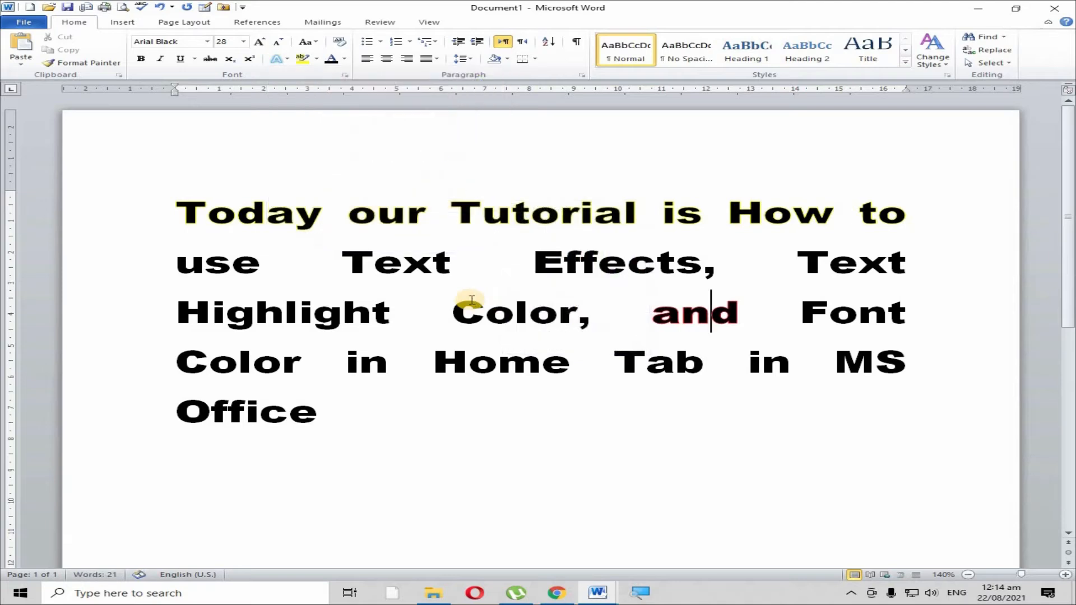
- Set the text outline of the paragraph's first line to standard red
{"action": "left_click_drag", "start_coordinate": [173, 212], "coordinate": [1070, 236]}
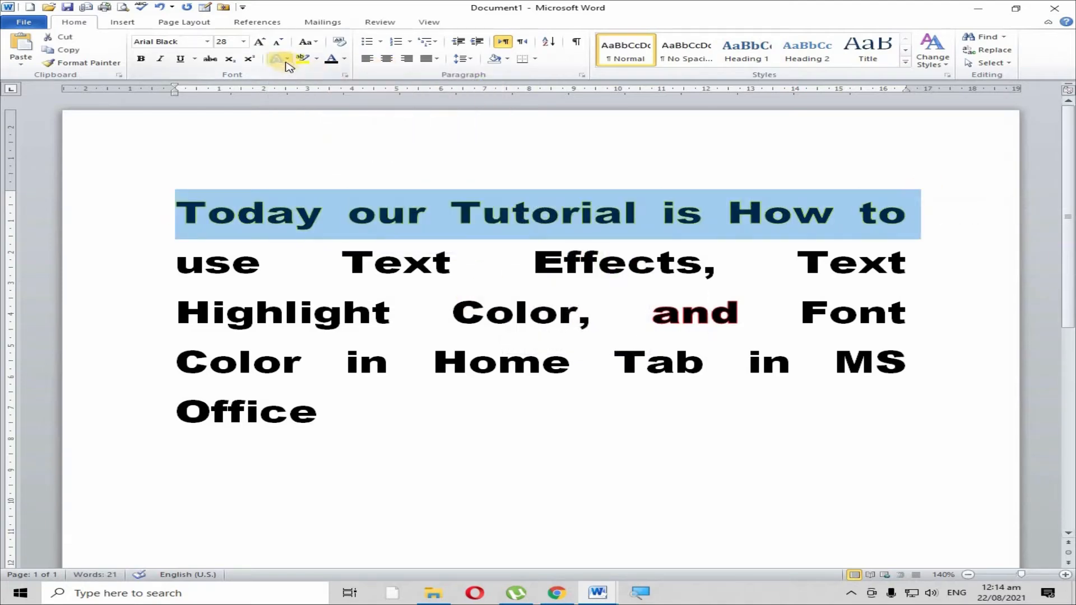
{"action": "left_click", "coordinate": [287, 60]}
{"action": "mouse_move", "coordinate": [344, 207]}
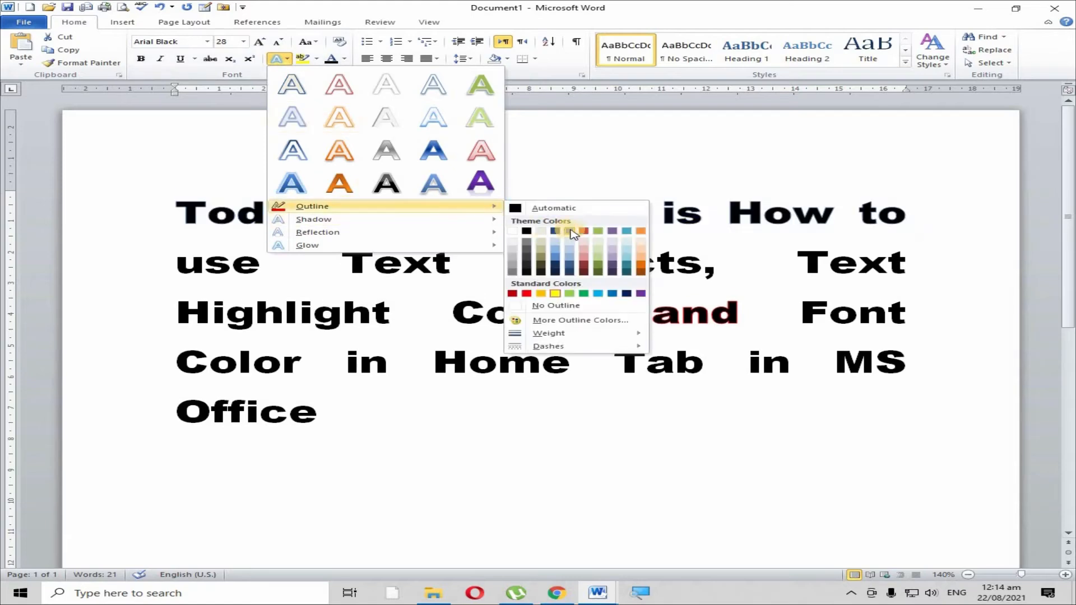
{"action": "left_click", "coordinate": [523, 295]}
{"action": "left_click", "coordinate": [516, 312]}
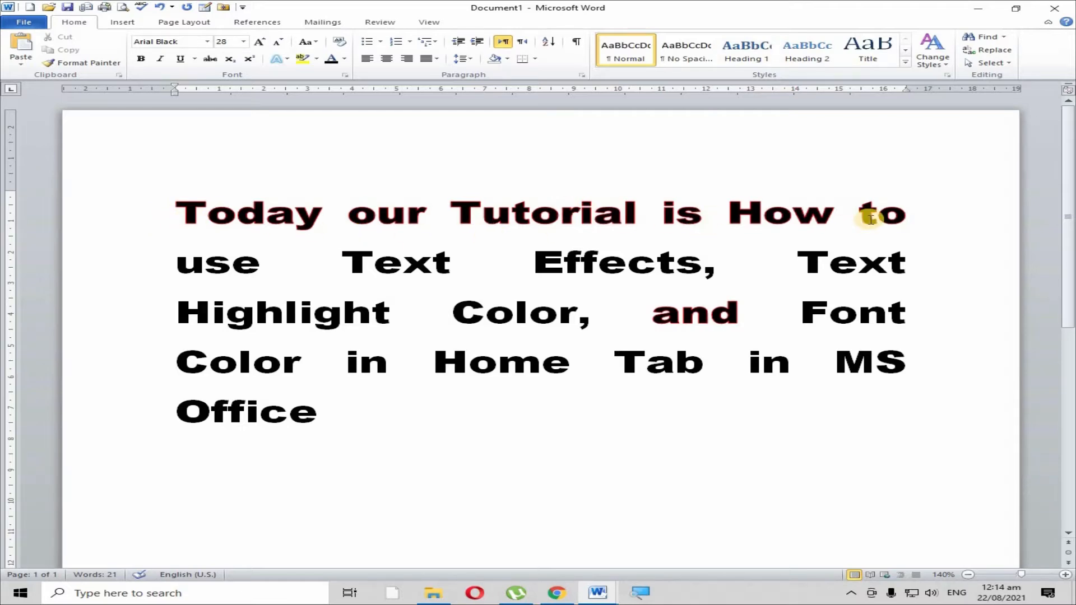
- Apply the first Perspective shadow text effect to the paragraph's first line and insert a space before "Today"
{"action": "left_click_drag", "start_coordinate": [178, 214], "coordinate": [973, 228]}
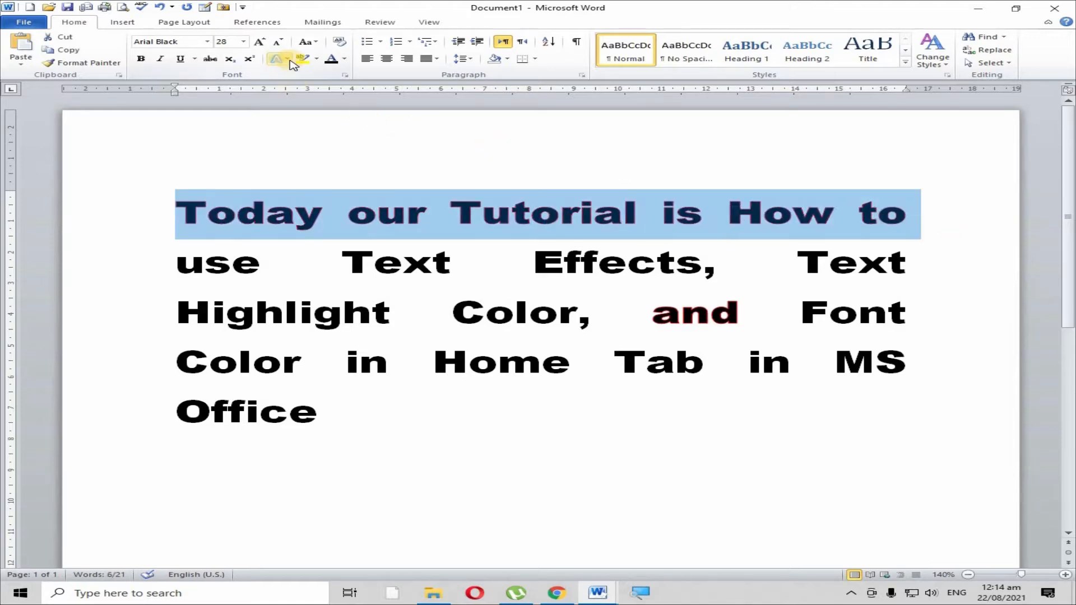
{"action": "left_click", "coordinate": [288, 59]}
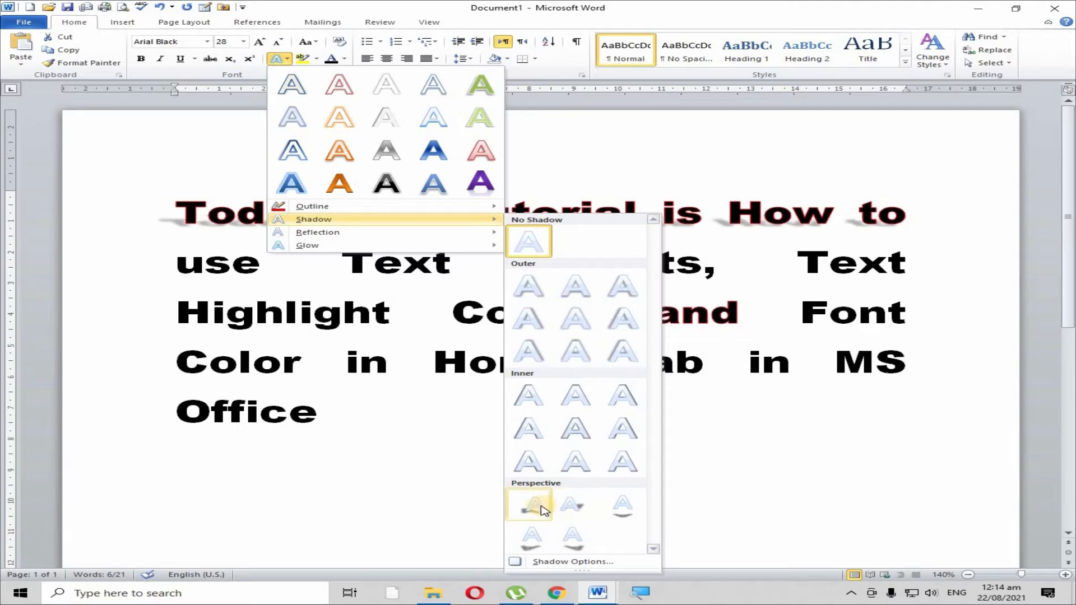
{"action": "left_click", "coordinate": [541, 507]}
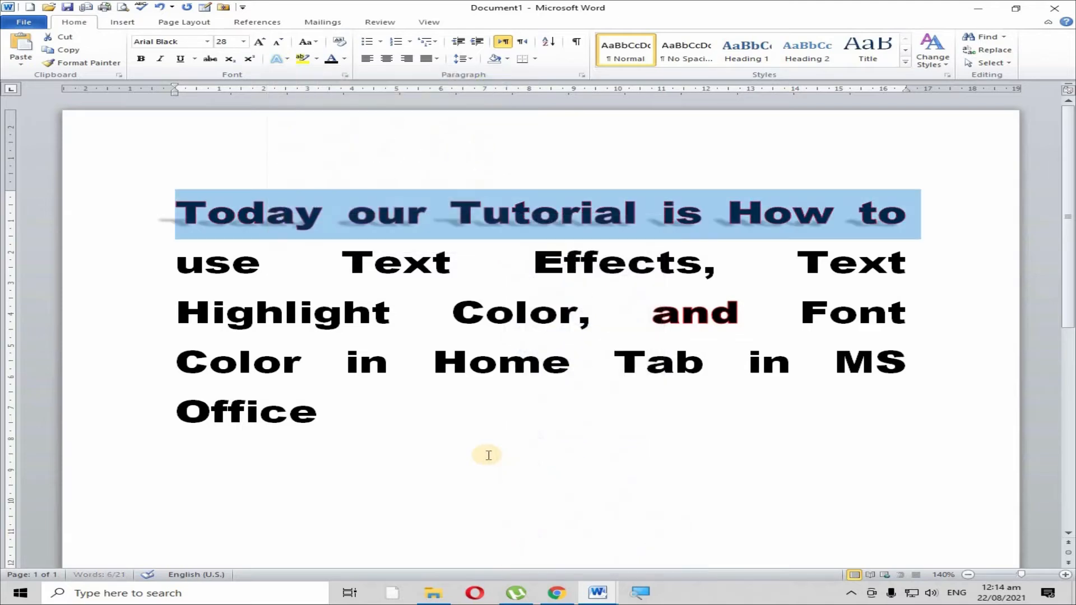
{"action": "left_click", "coordinate": [487, 429]}
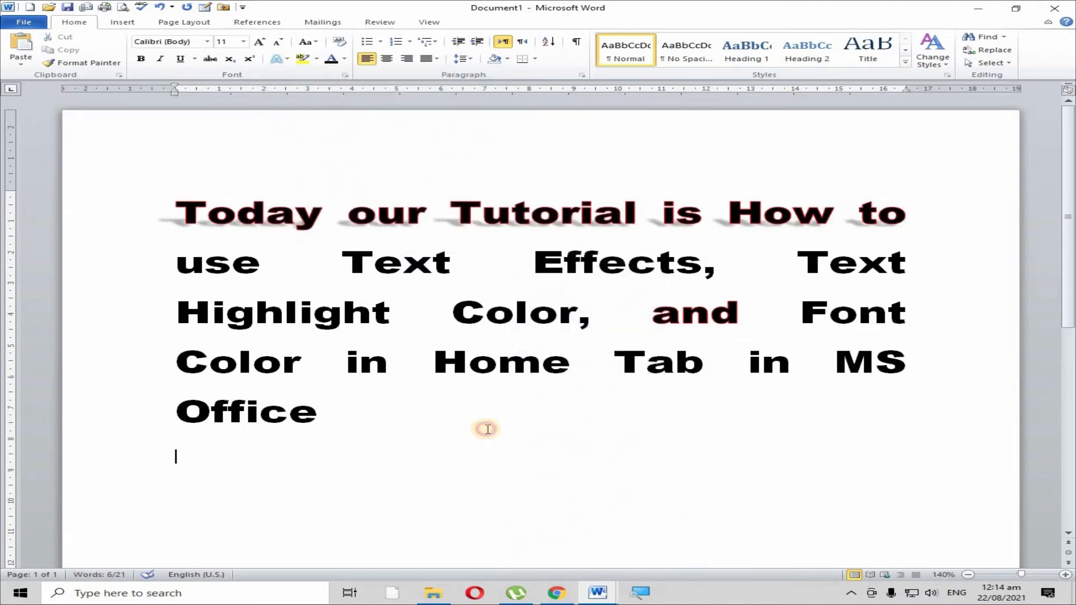
{"action": "left_click", "coordinate": [169, 220]}
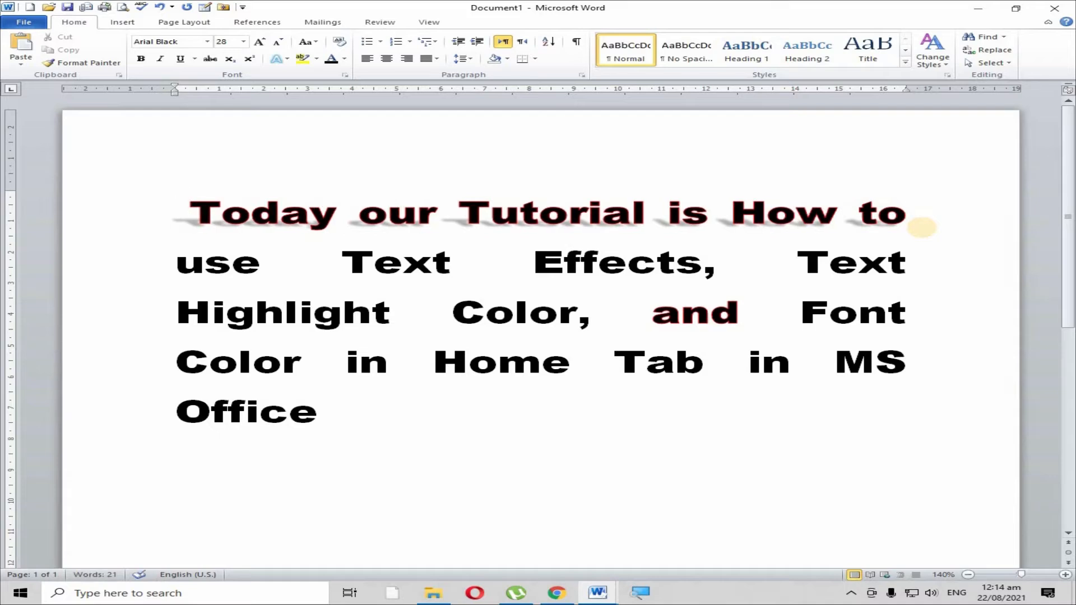
- Delete the space before "Today" and apply the middle reflection variation of the third row to the paragraph's first line
{"action": "key", "text": "BackSpace"}
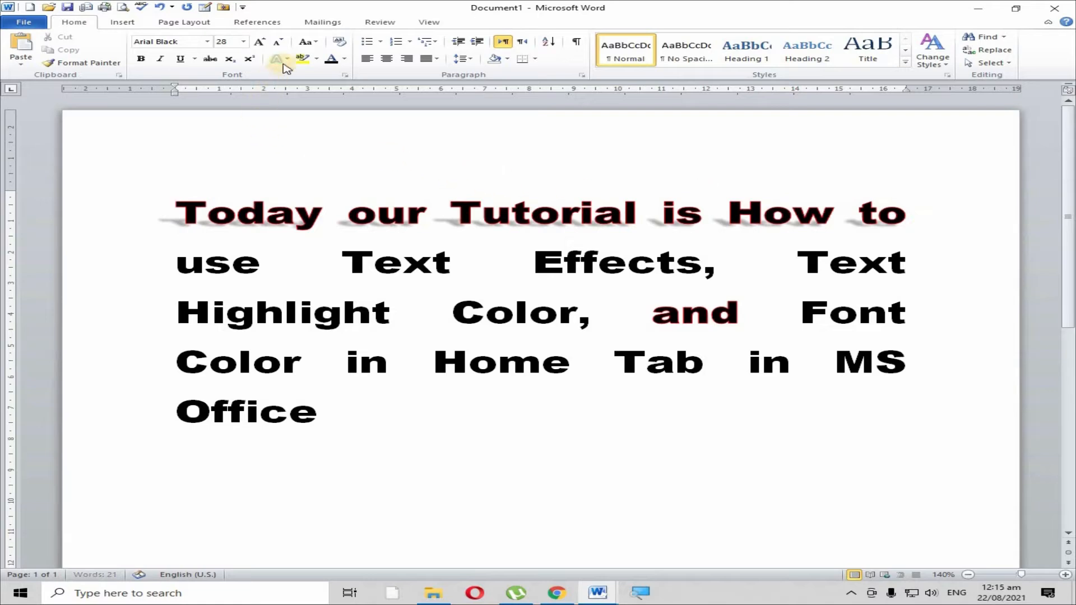
{"action": "left_click", "coordinate": [286, 61]}
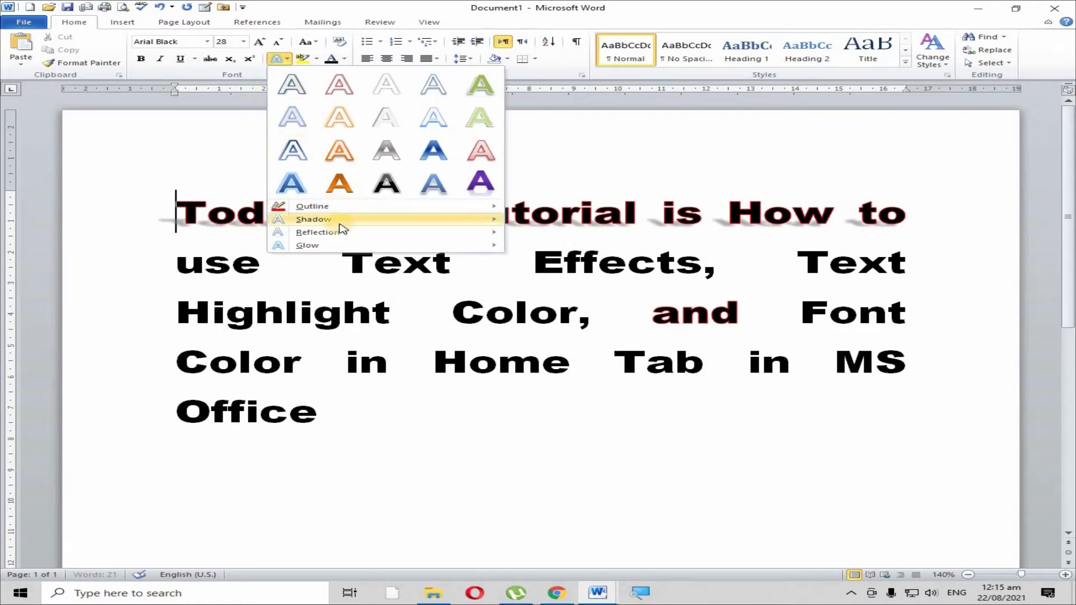
{"action": "mouse_move", "coordinate": [347, 236]}
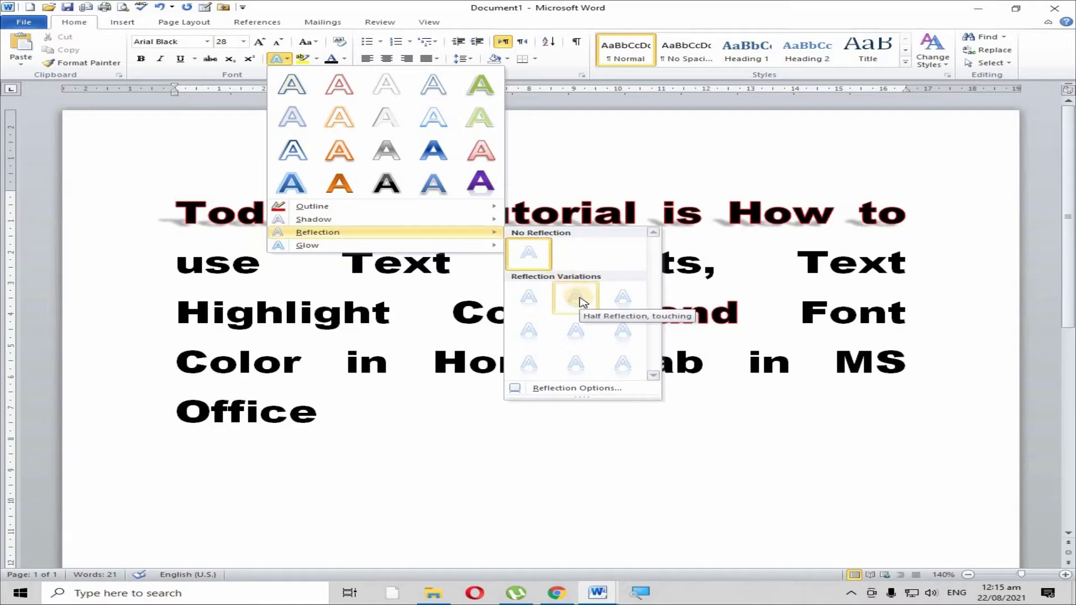
{"action": "left_click", "coordinate": [583, 363]}
{"action": "left_click_drag", "start_coordinate": [176, 212], "coordinate": [915, 217]}
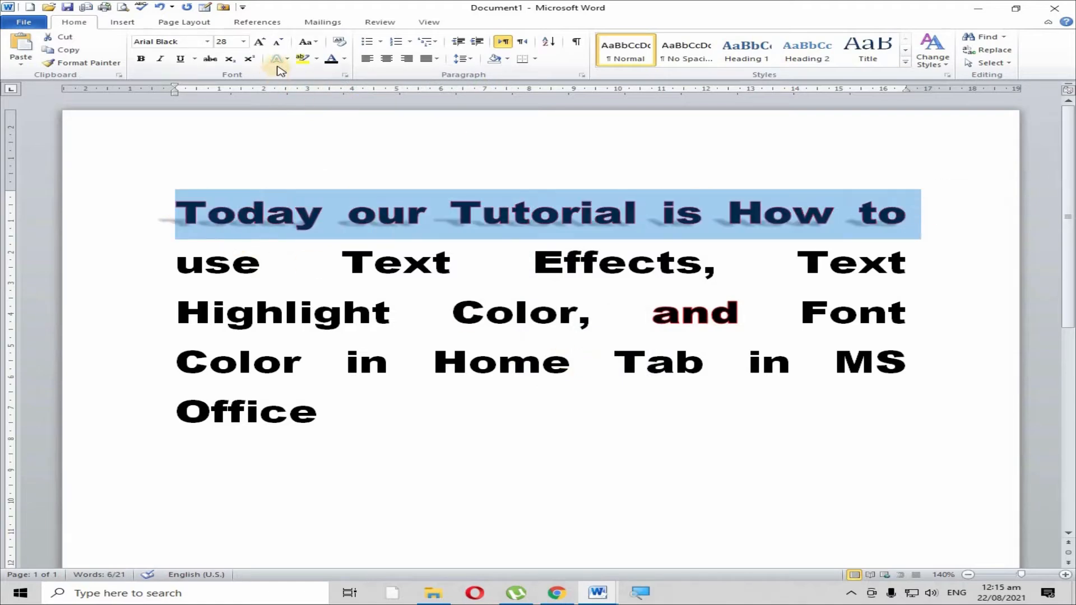
{"action": "left_click", "coordinate": [288, 60]}
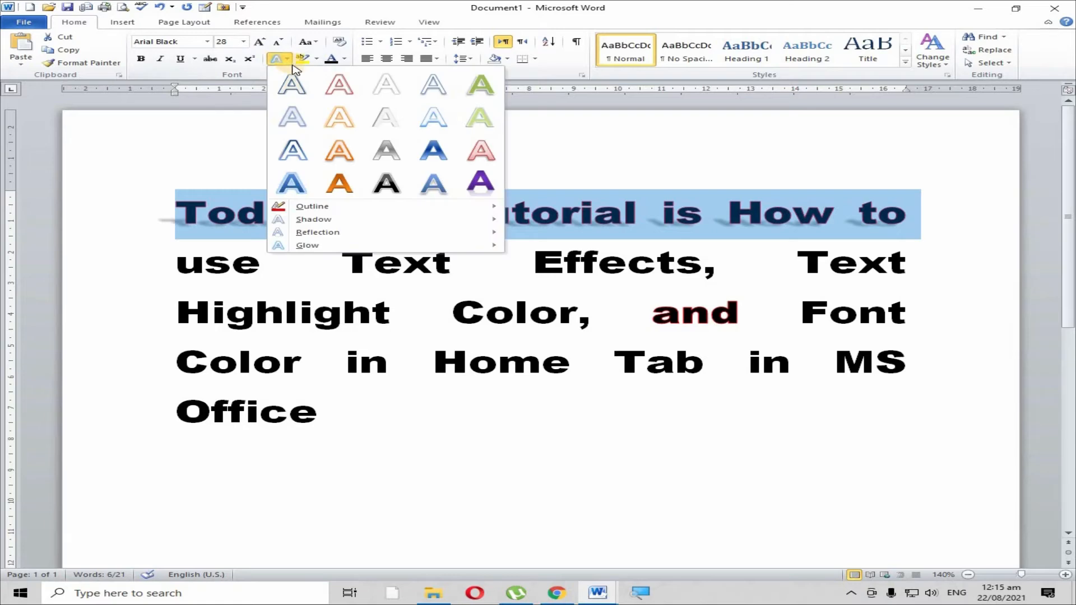
{"action": "mouse_move", "coordinate": [375, 238]}
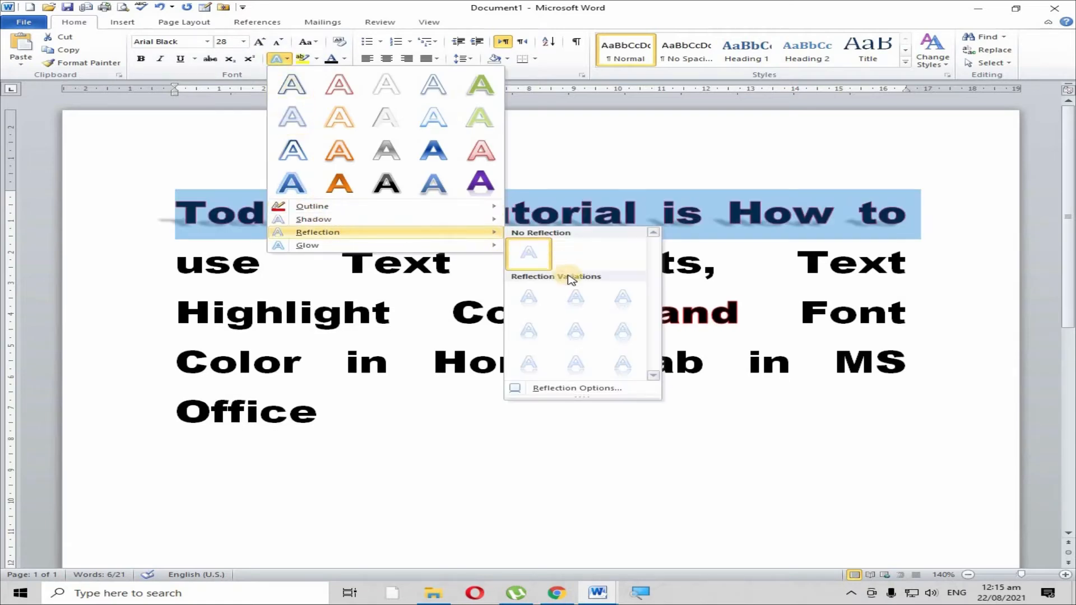
{"action": "left_click", "coordinate": [583, 365]}
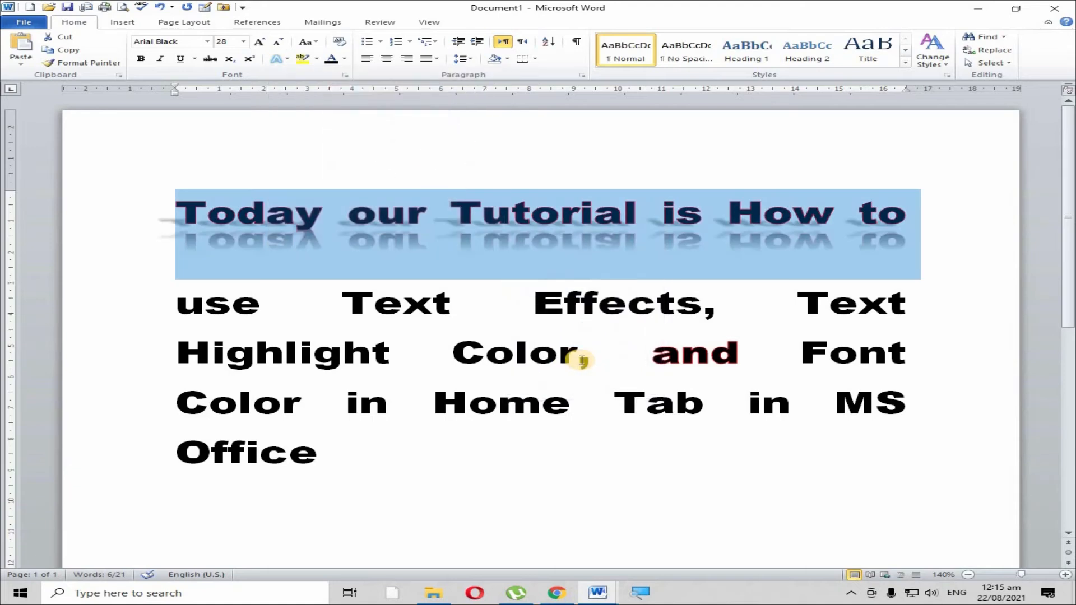
{"action": "left_click", "coordinate": [437, 250]}
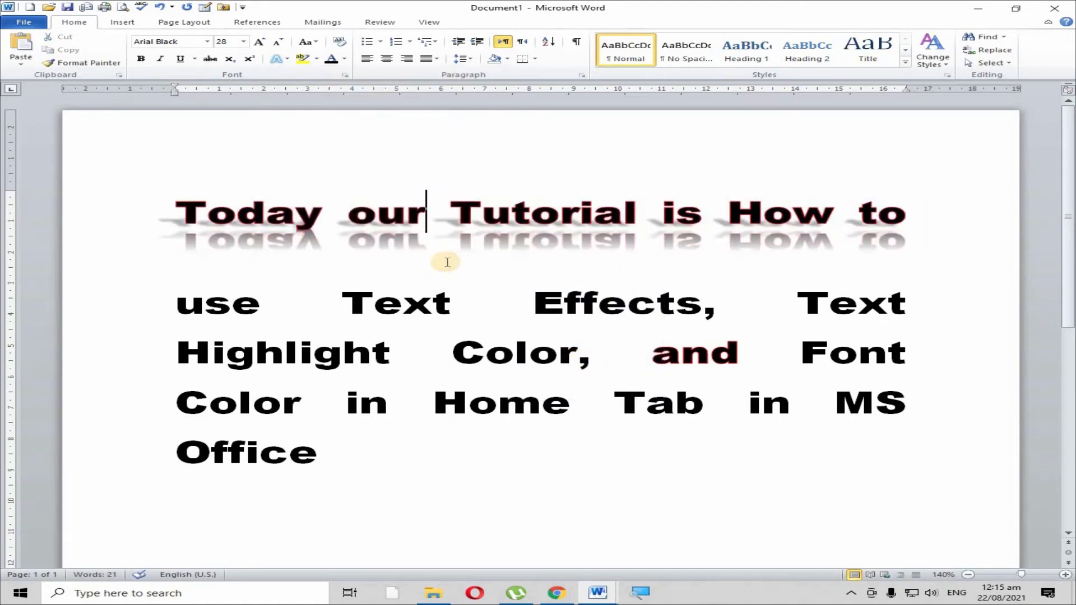
- Change the text reflection of the paragraph's first line to the first reflection variation
{"action": "left_click", "coordinate": [154, 207]}
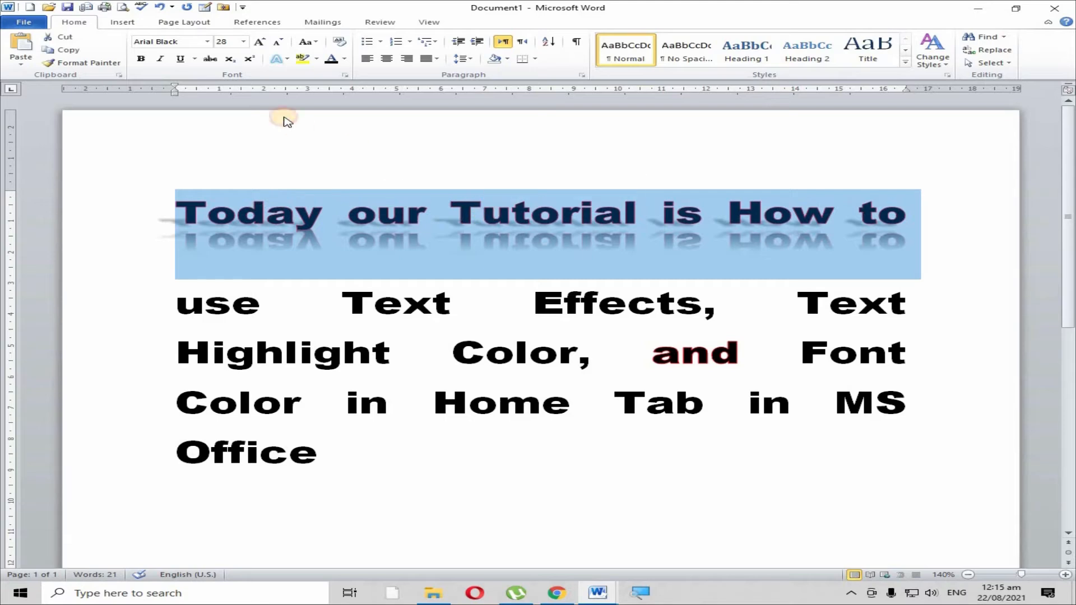
{"action": "left_click", "coordinate": [287, 63]}
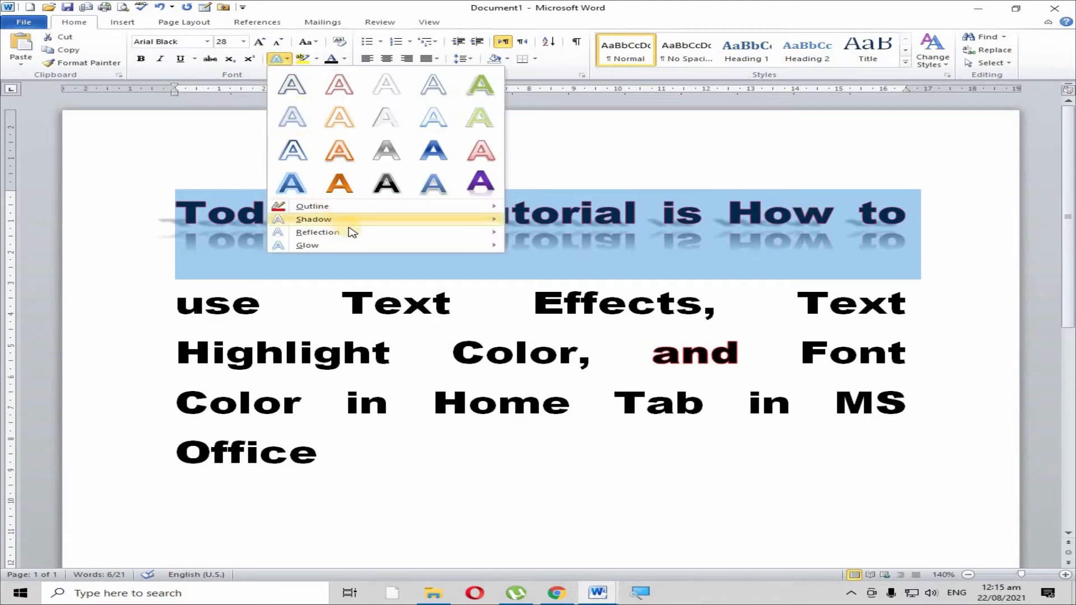
{"action": "mouse_move", "coordinate": [355, 234]}
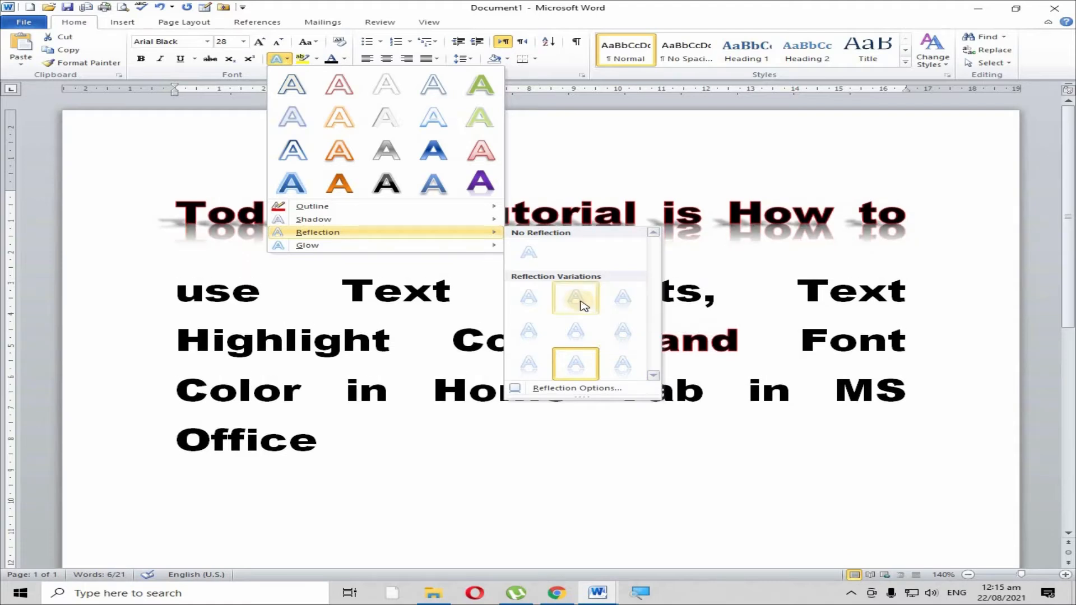
{"action": "left_click", "coordinate": [533, 303]}
{"action": "left_click", "coordinate": [319, 270]}
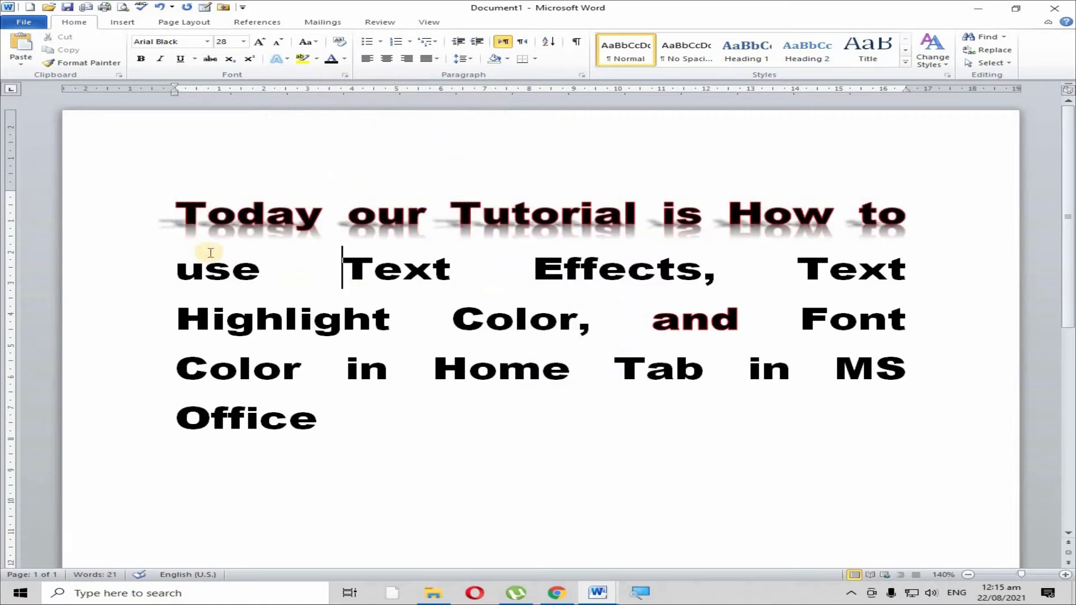
- Remove the text outline from the paragraph's first line with No Outline
{"action": "left_click_drag", "start_coordinate": [172, 218], "coordinate": [893, 217]}
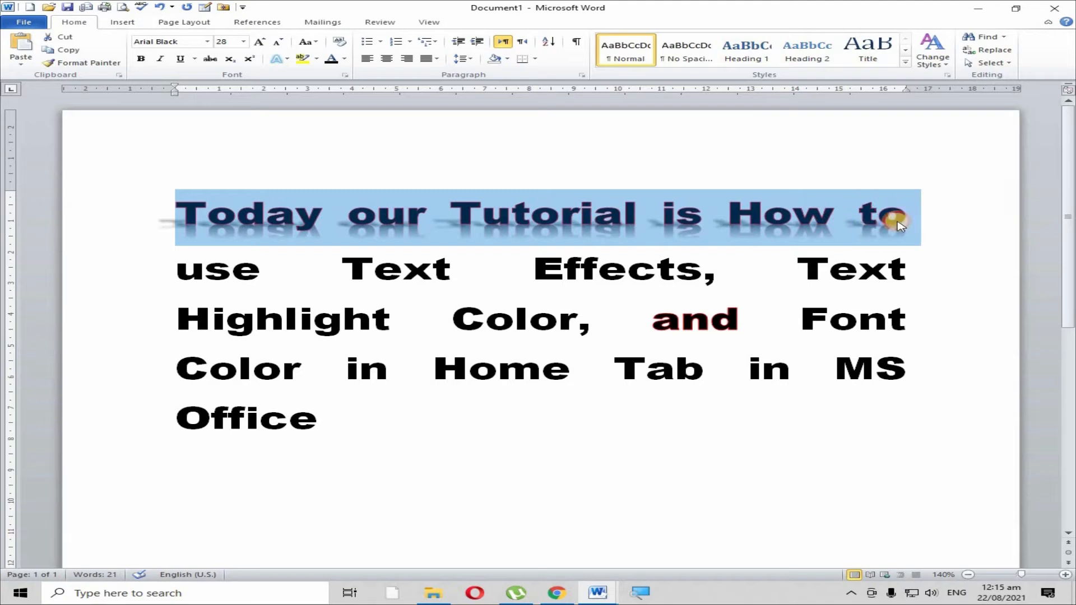
{"action": "left_click", "coordinate": [289, 59]}
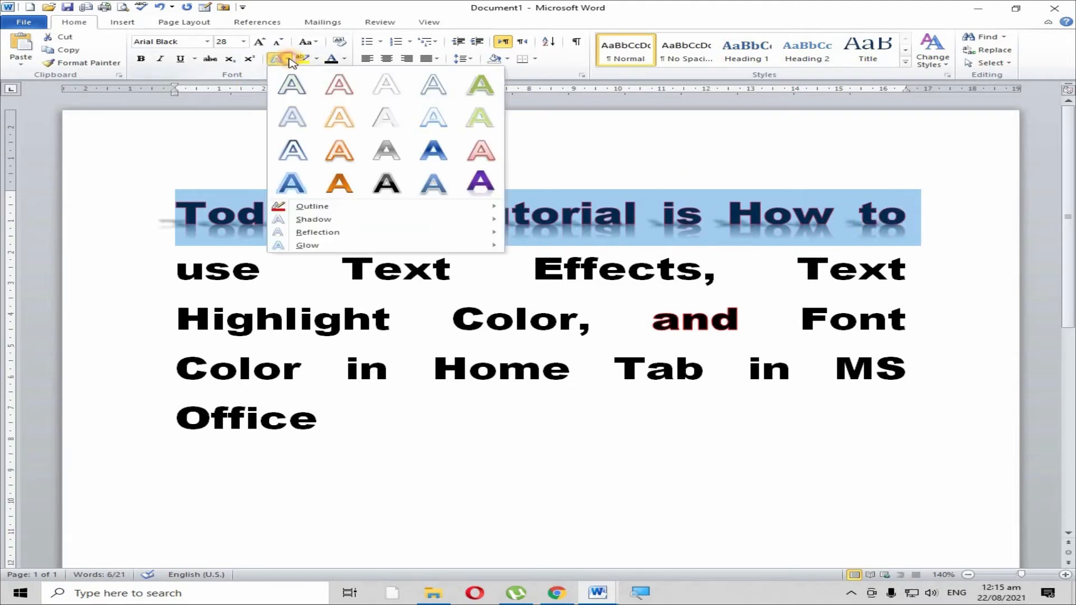
{"action": "mouse_move", "coordinate": [342, 209]}
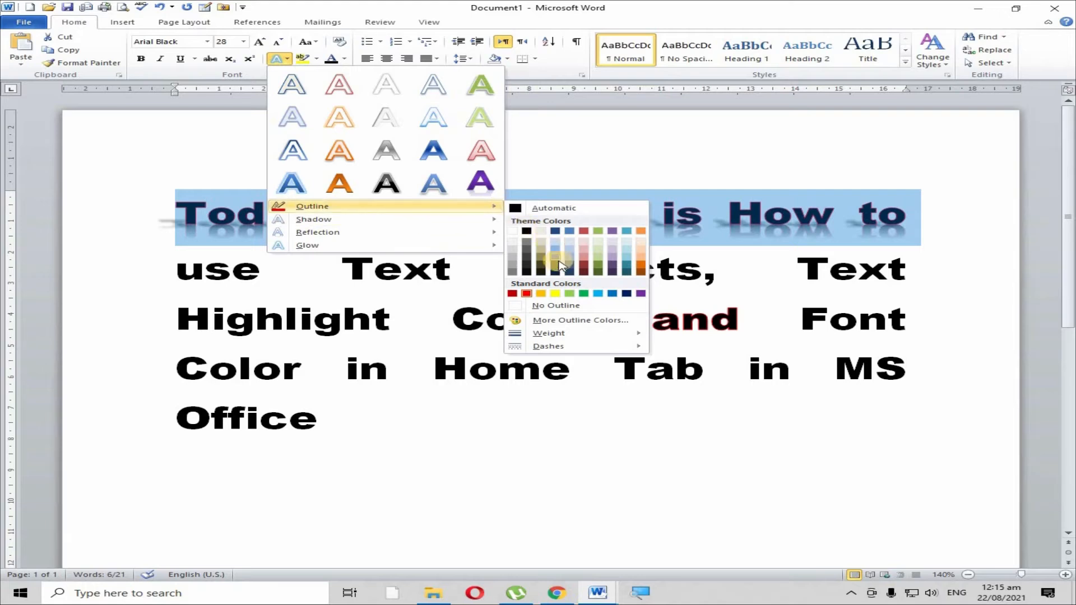
{"action": "left_click", "coordinate": [560, 306]}
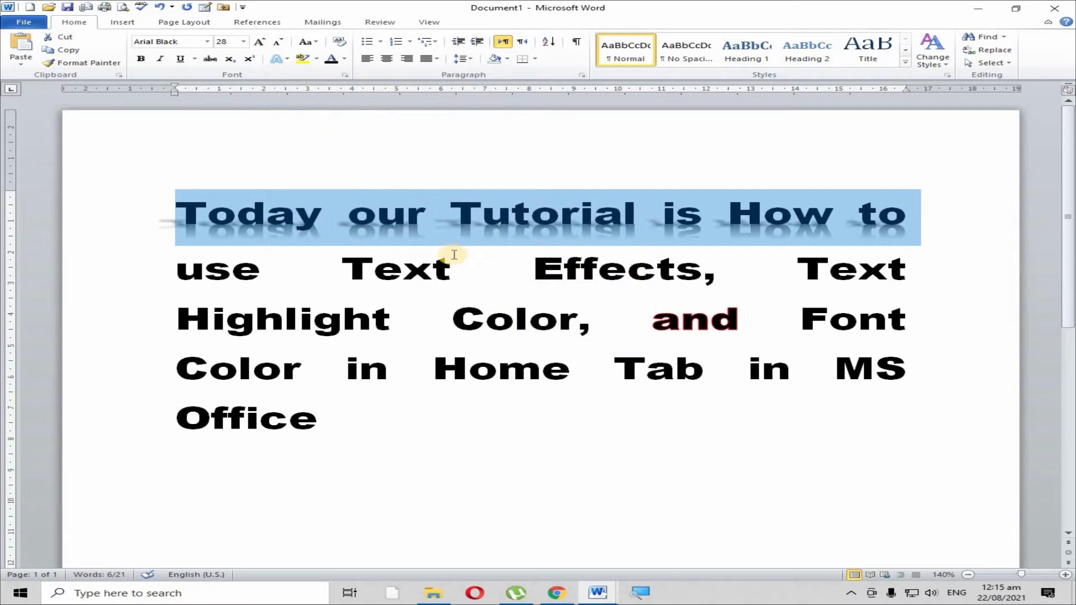
{"action": "left_click", "coordinate": [452, 253]}
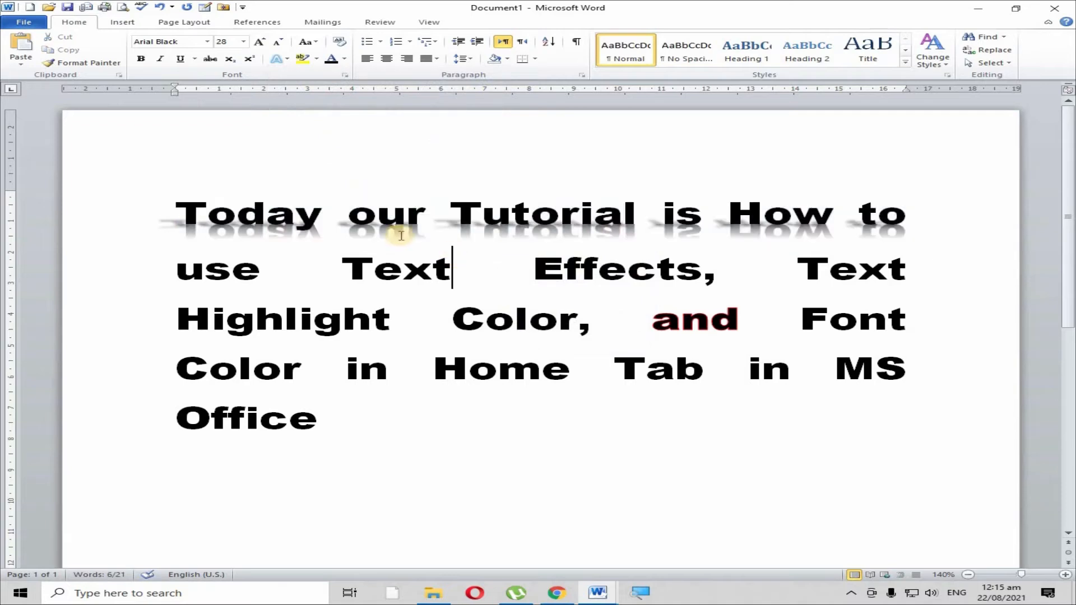
- Remove the shadow text effect from the paragraph's first line with No Shadow
{"action": "left_click", "coordinate": [180, 211]}
{"action": "left_click_drag", "start_coordinate": [179, 212], "coordinate": [919, 215]}
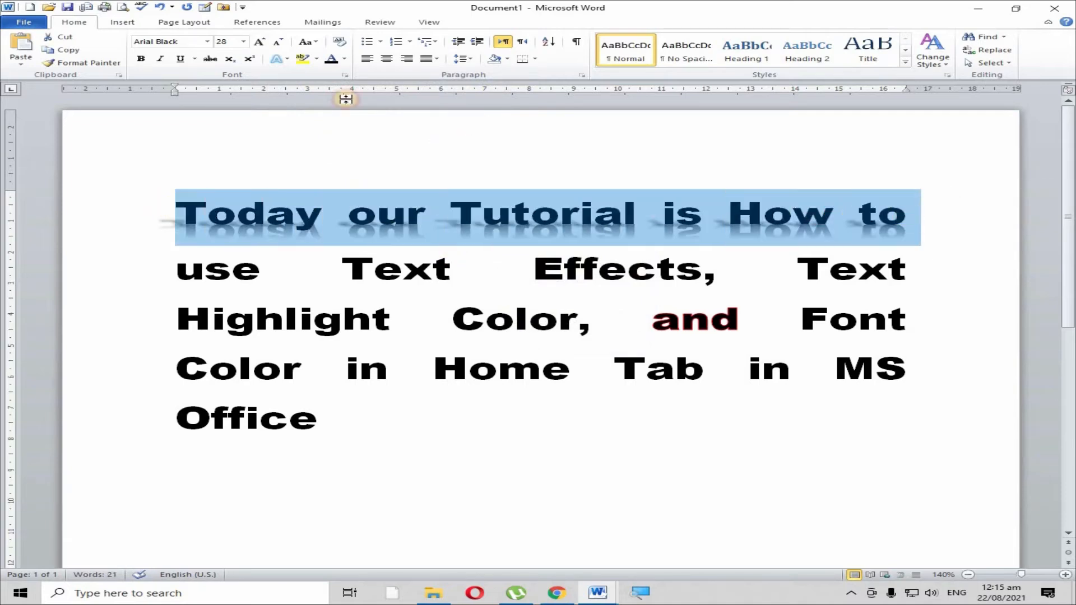
{"action": "left_click", "coordinate": [278, 58]}
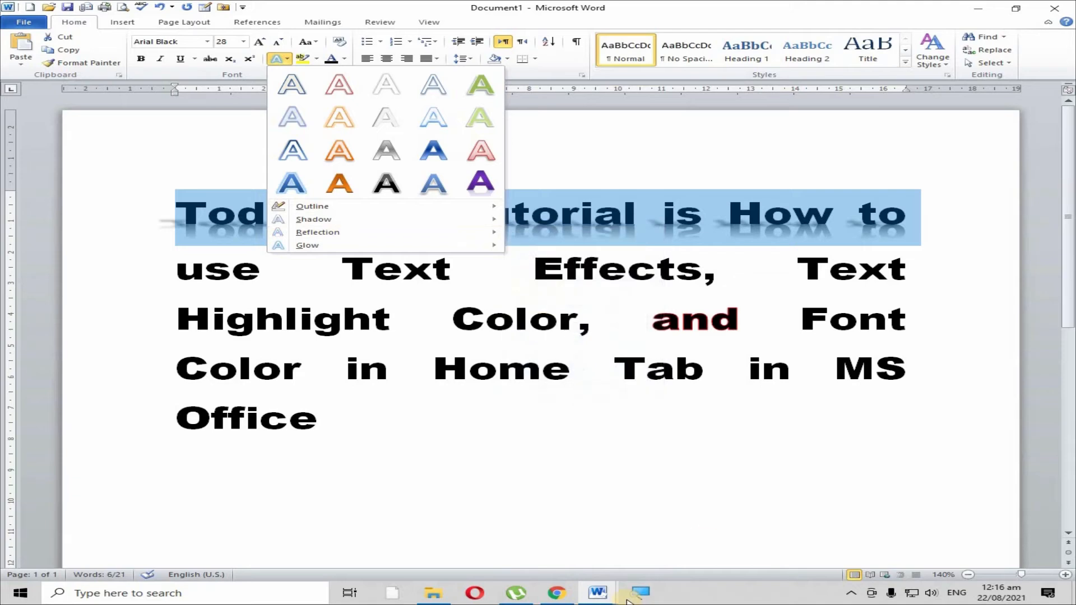
{"action": "mouse_move", "coordinate": [333, 222]}
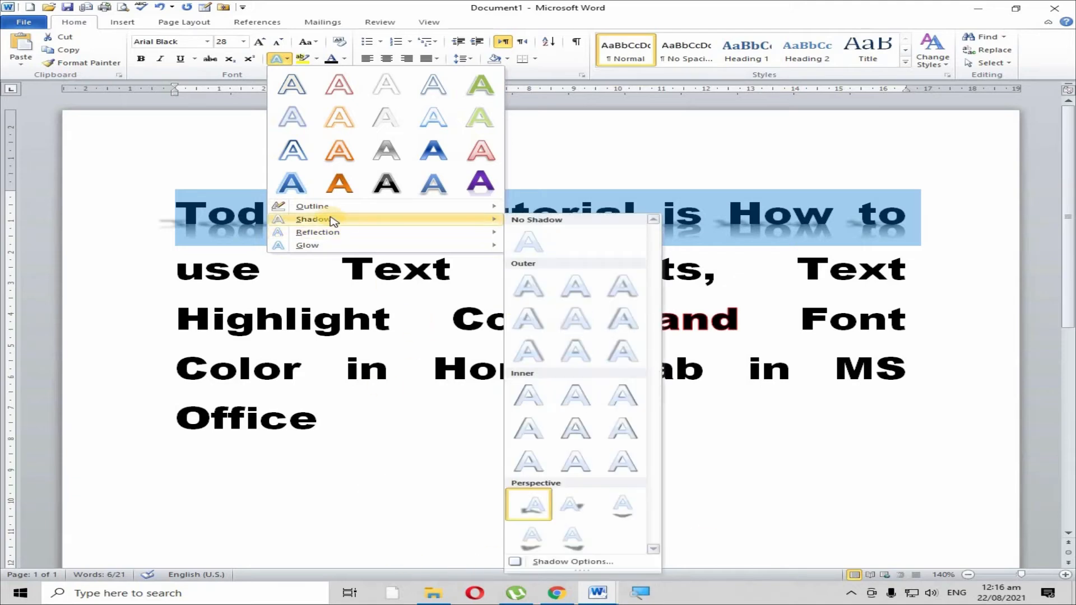
{"action": "left_click", "coordinate": [541, 244]}
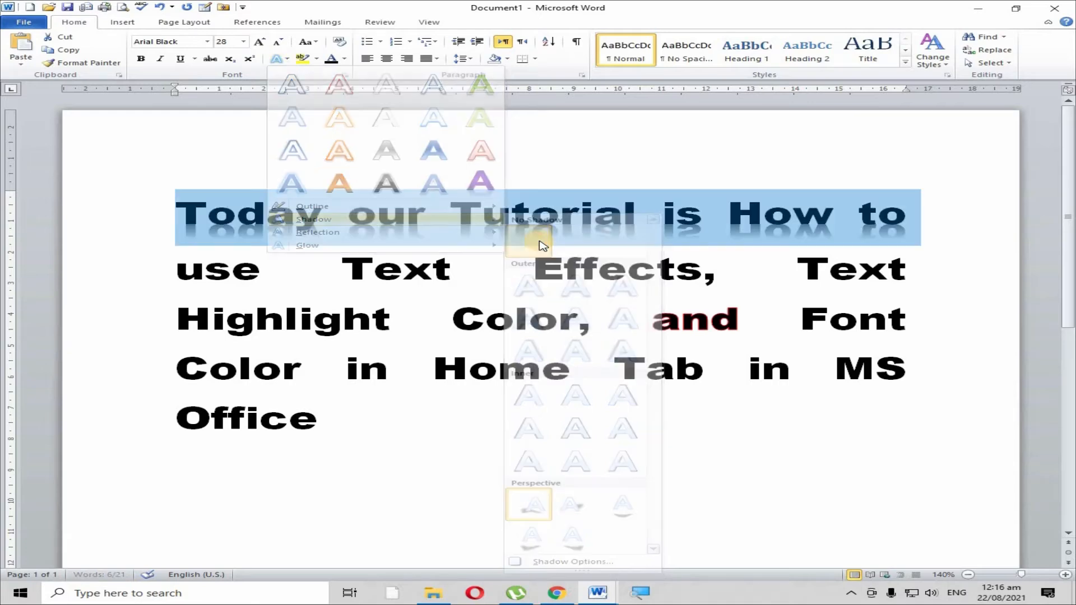
- Remove the reflection text effect from the paragraph's first line with No Reflection
{"action": "left_click", "coordinate": [283, 59]}
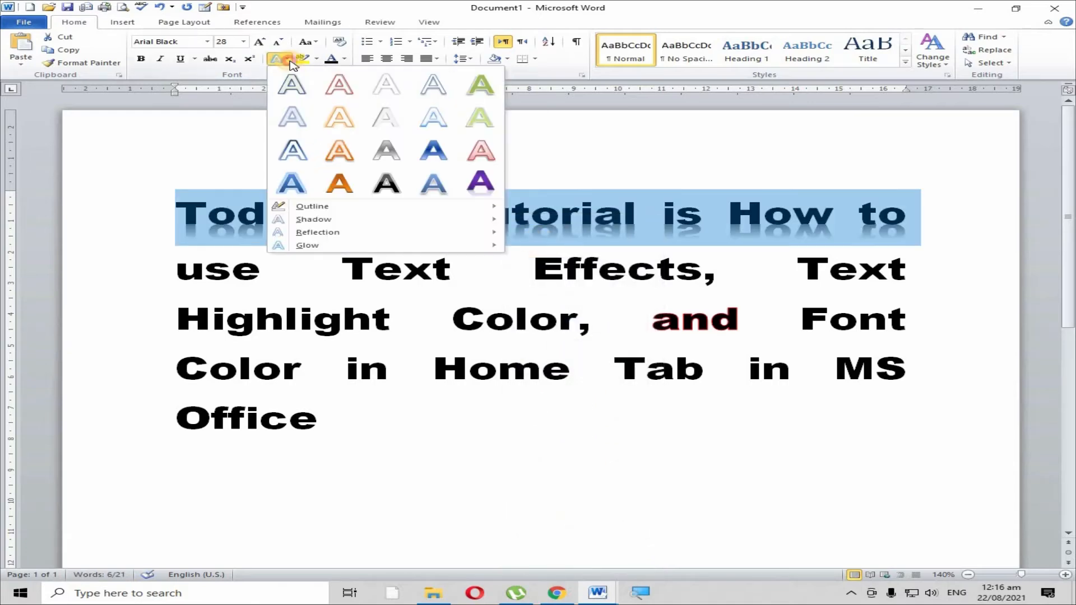
{"action": "mouse_move", "coordinate": [325, 245]}
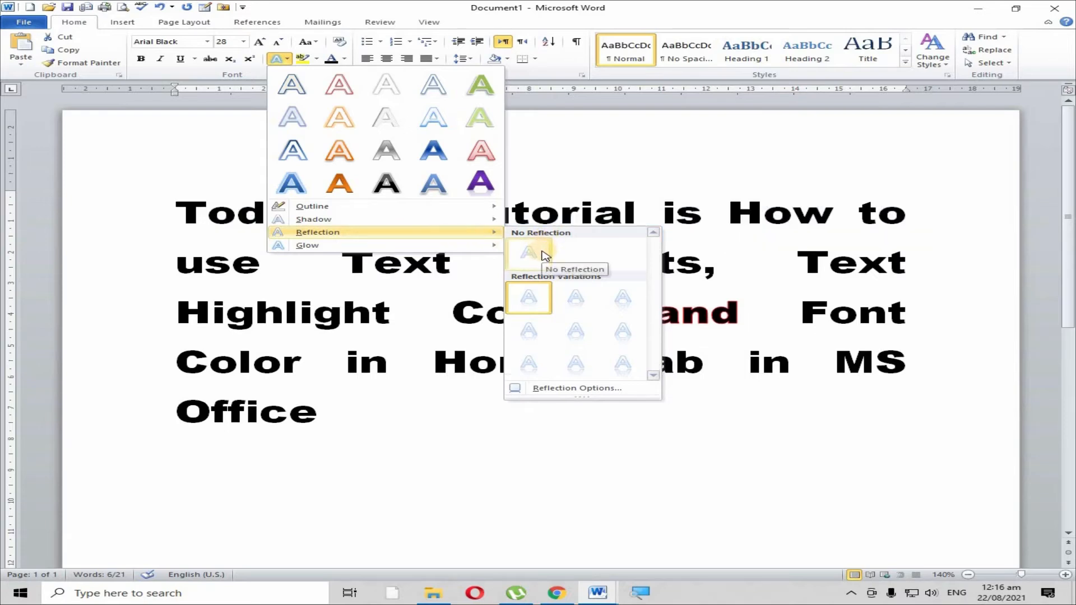
{"action": "left_click", "coordinate": [542, 255]}
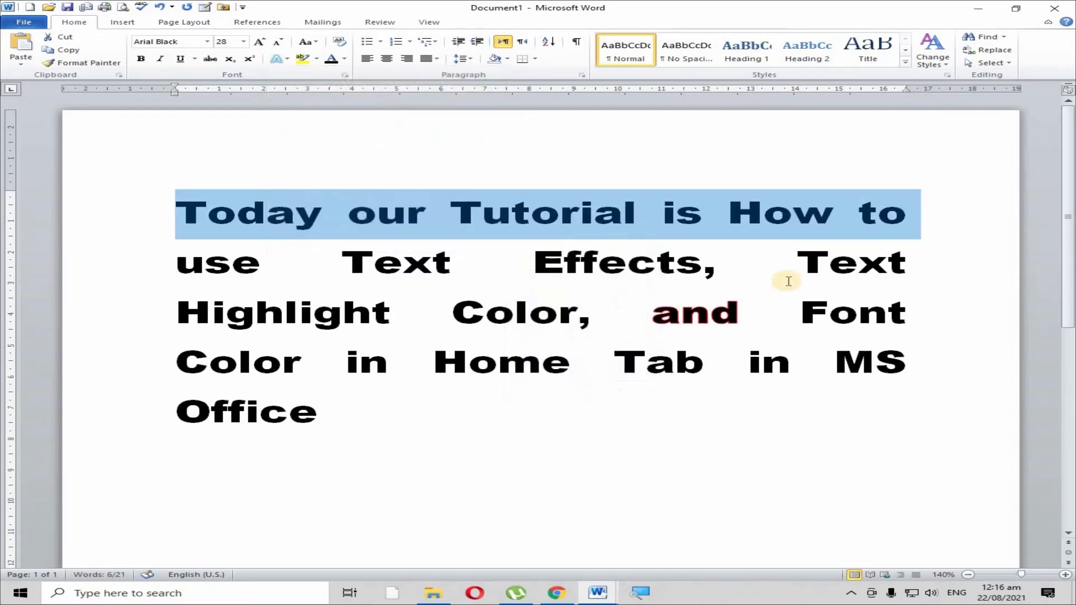
{"action": "left_click", "coordinate": [801, 241]}
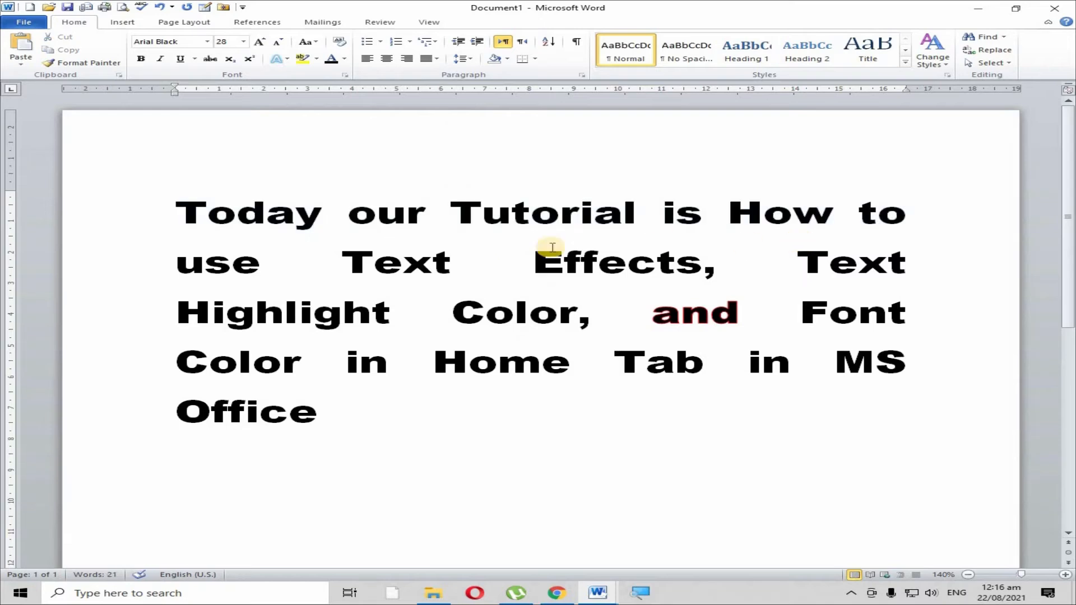
- Preview glow variations on the paragraph's first line and apply a glow in the standard green color
{"action": "left_click", "coordinate": [168, 209]}
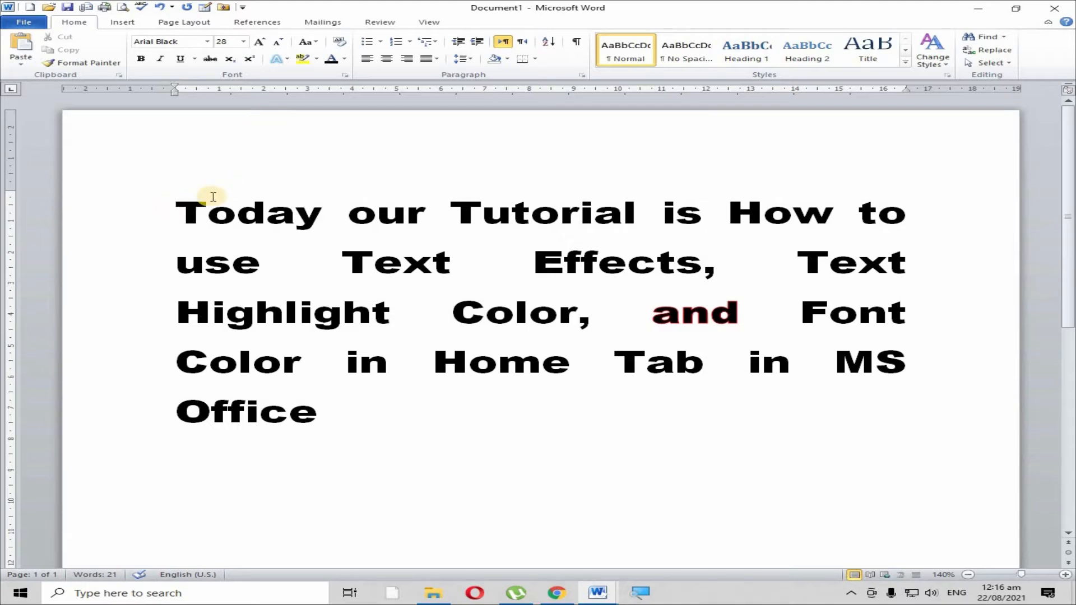
{"action": "left_click_drag", "start_coordinate": [185, 208], "coordinate": [939, 218]}
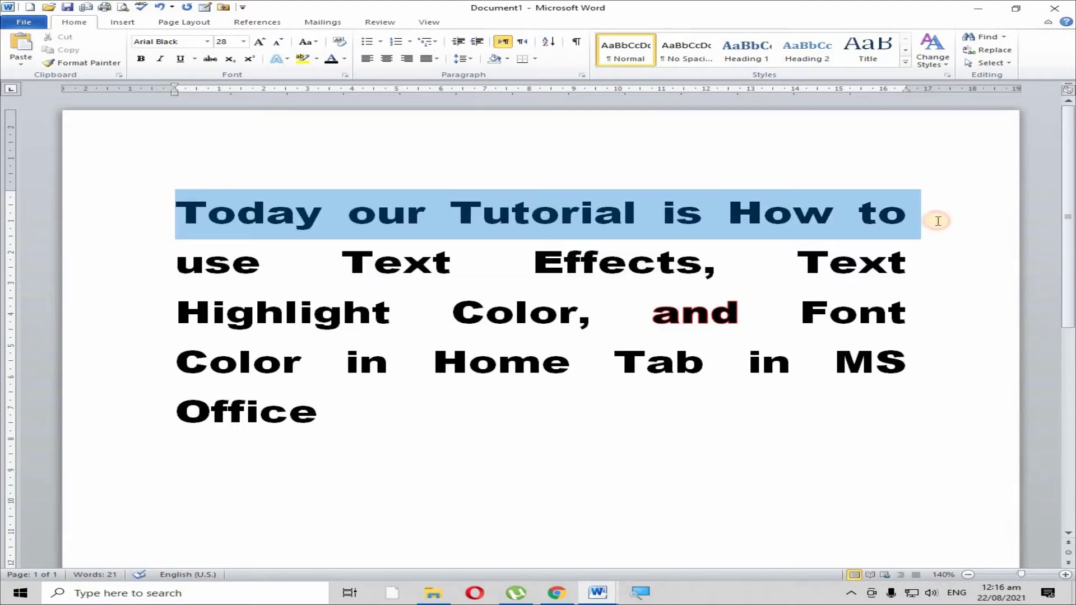
{"action": "left_click", "coordinate": [284, 59]}
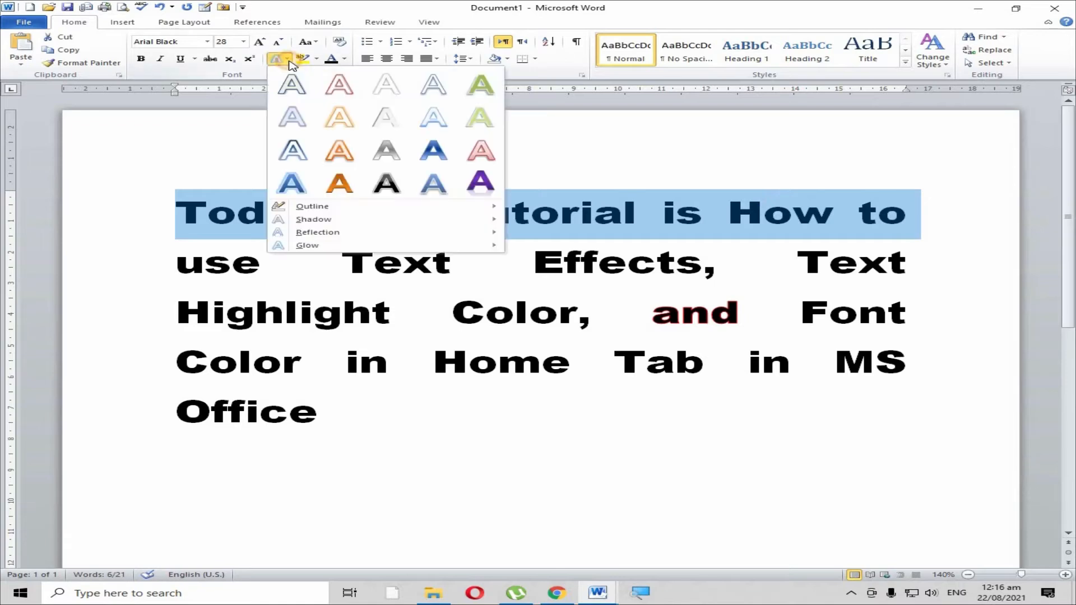
{"action": "mouse_move", "coordinate": [325, 247]}
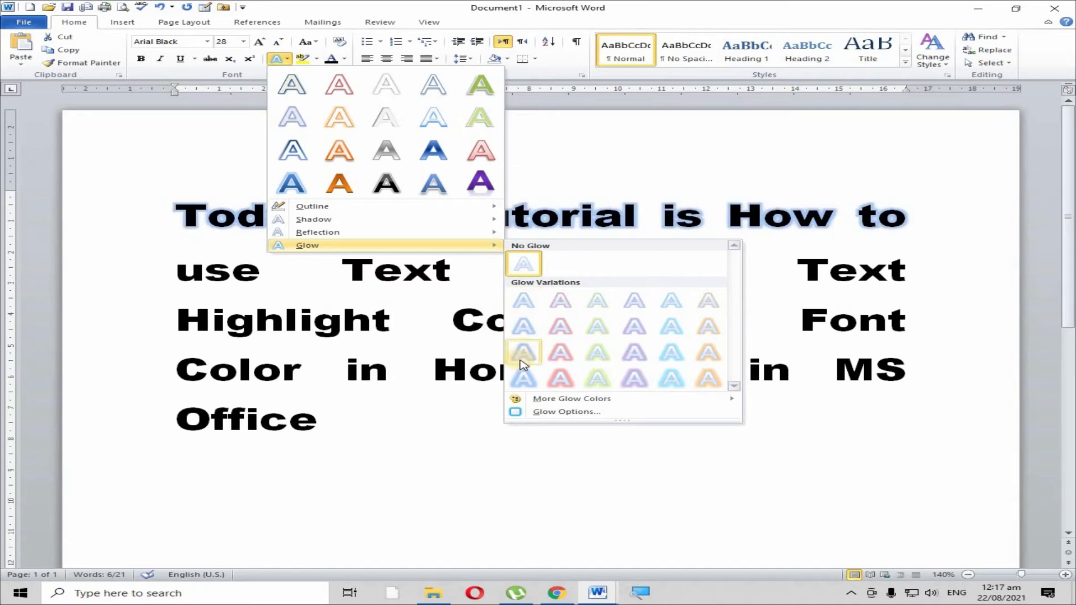
{"action": "mouse_move", "coordinate": [526, 407]}
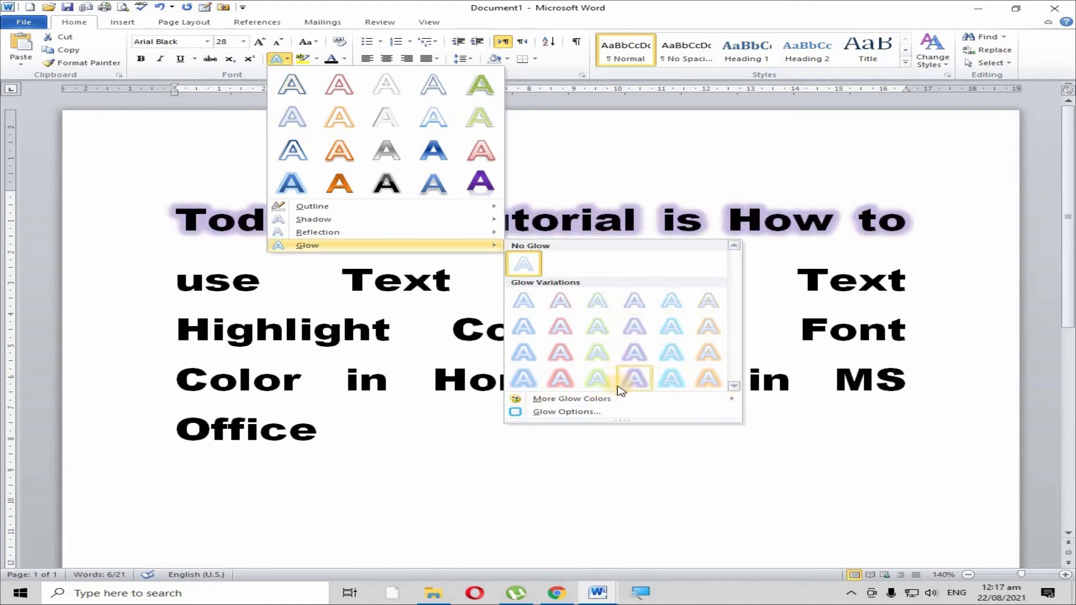
{"action": "mouse_move", "coordinate": [615, 398]}
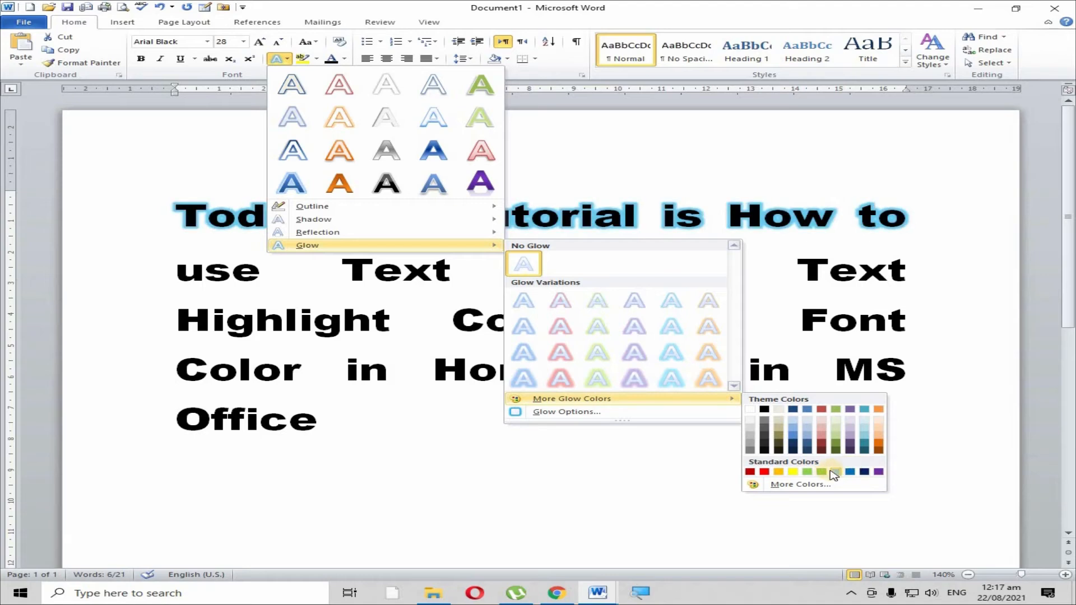
{"action": "left_click", "coordinate": [822, 471]}
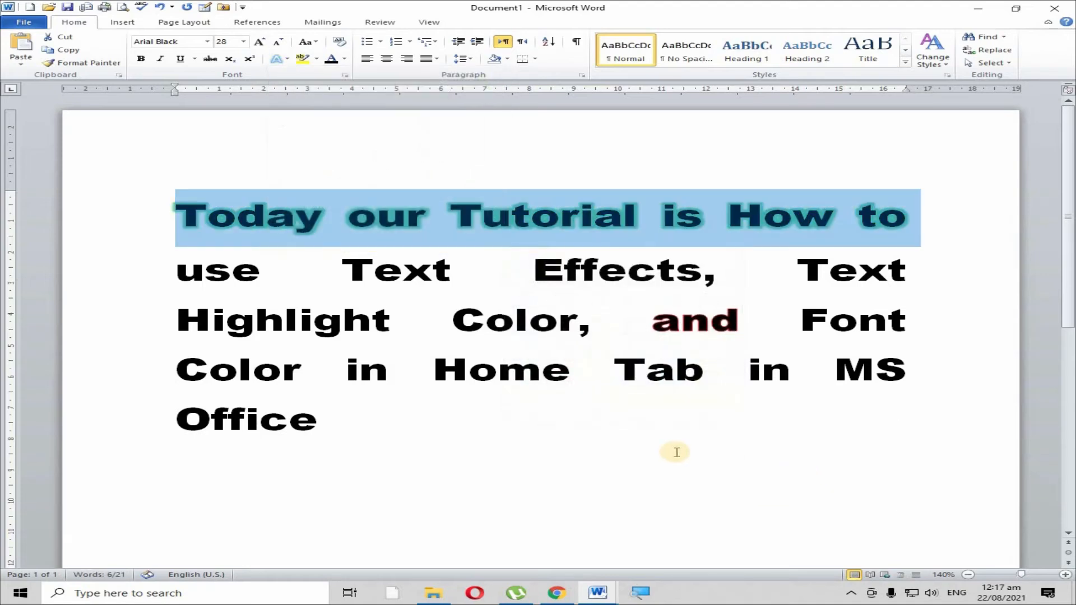
{"action": "left_click", "coordinate": [680, 449]}
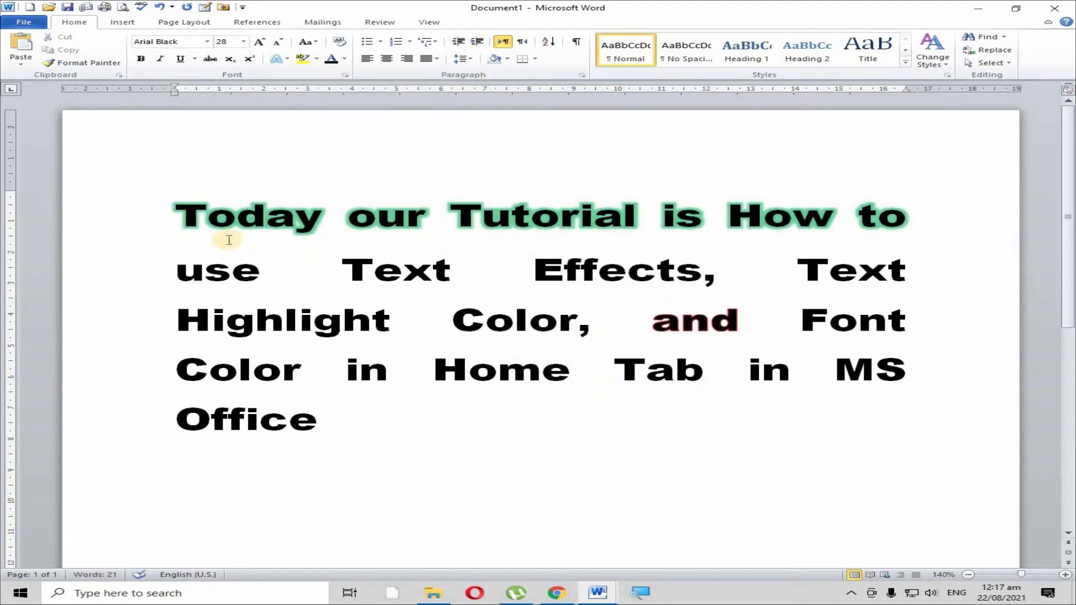
- Remove the glow text effect from the paragraph's first line with No Glow
{"action": "left_click_drag", "start_coordinate": [190, 218], "coordinate": [988, 245]}
{"action": "left_click", "coordinate": [440, 212]}
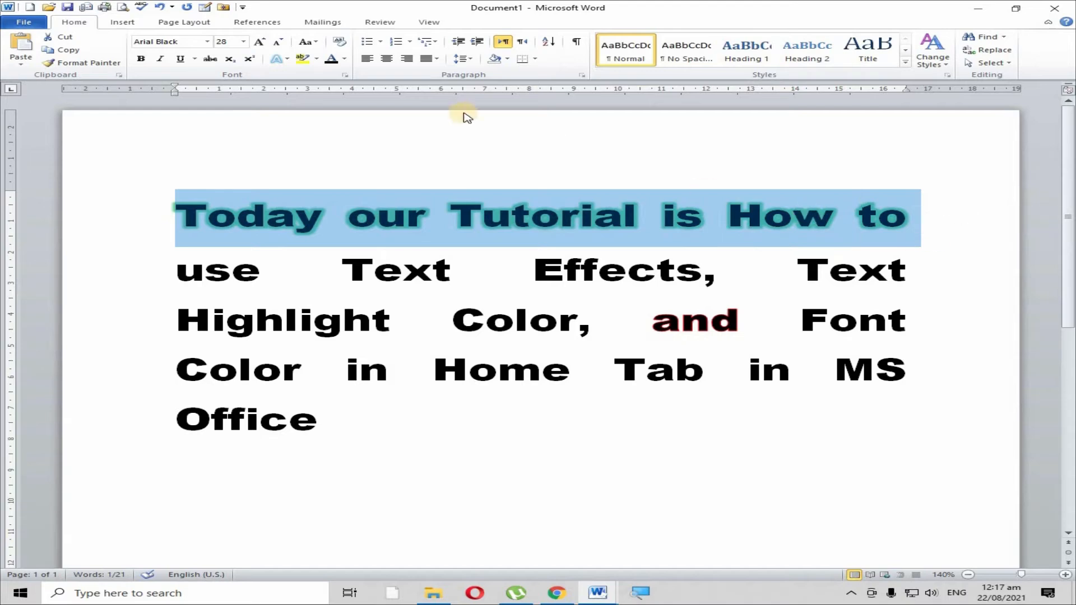
{"action": "left_click", "coordinate": [289, 63]}
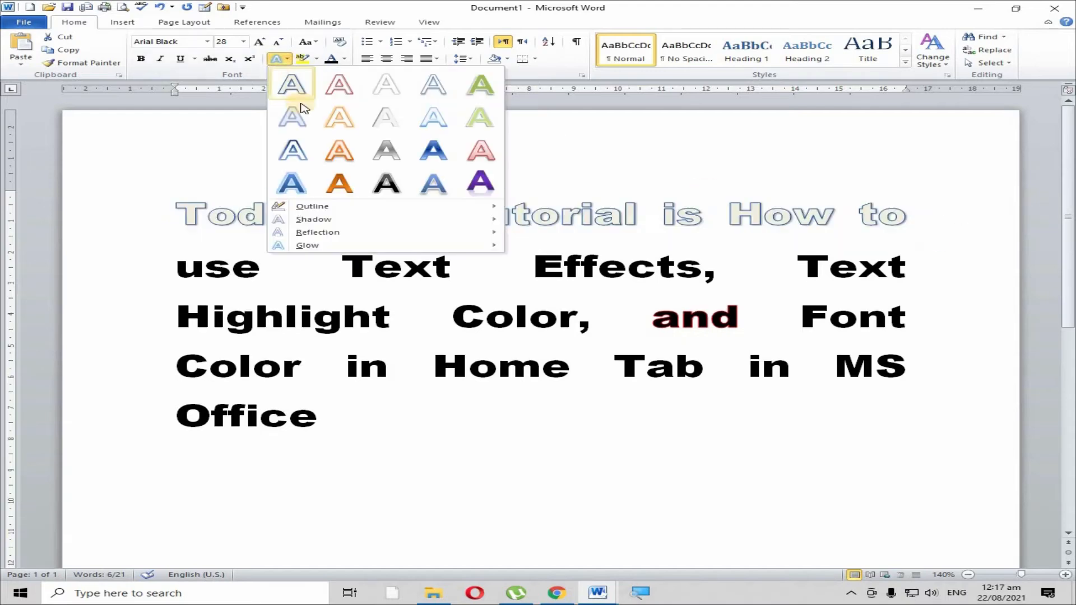
{"action": "mouse_move", "coordinate": [312, 245]}
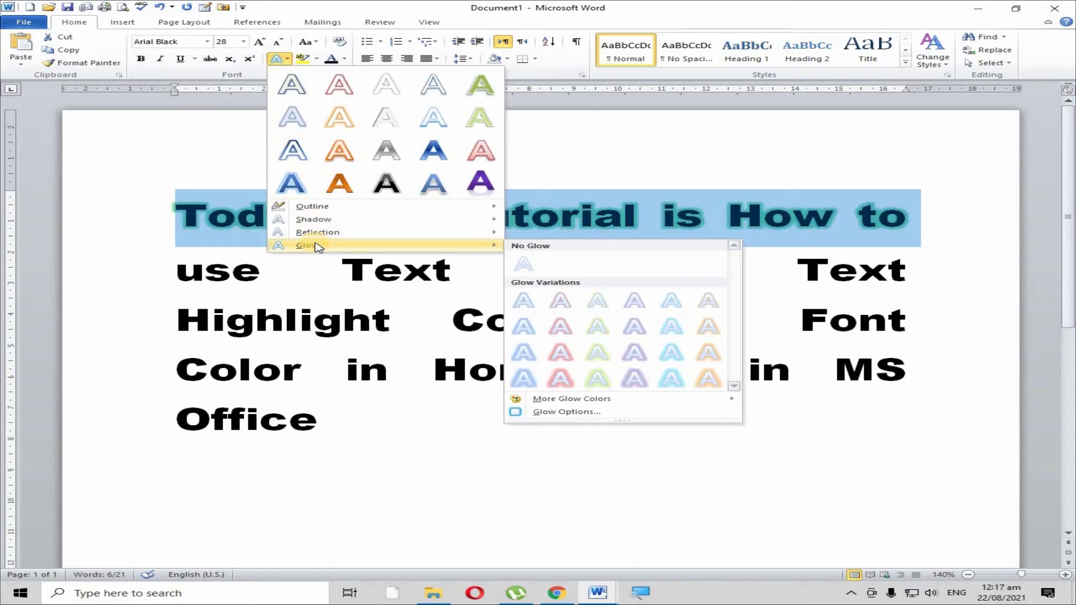
{"action": "left_click", "coordinate": [542, 270]}
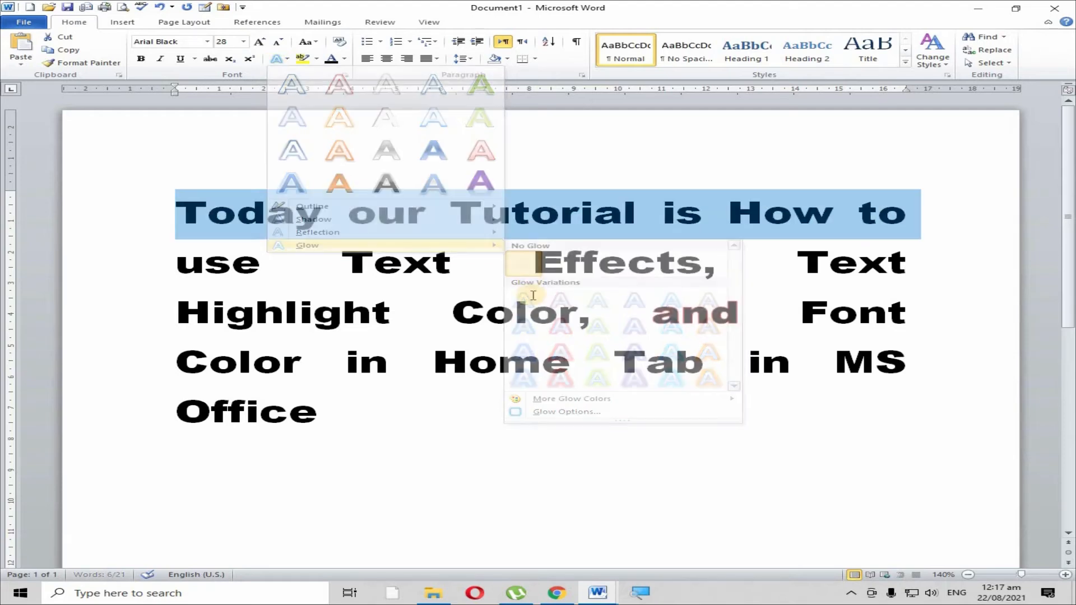
{"action": "left_click", "coordinate": [475, 425]}
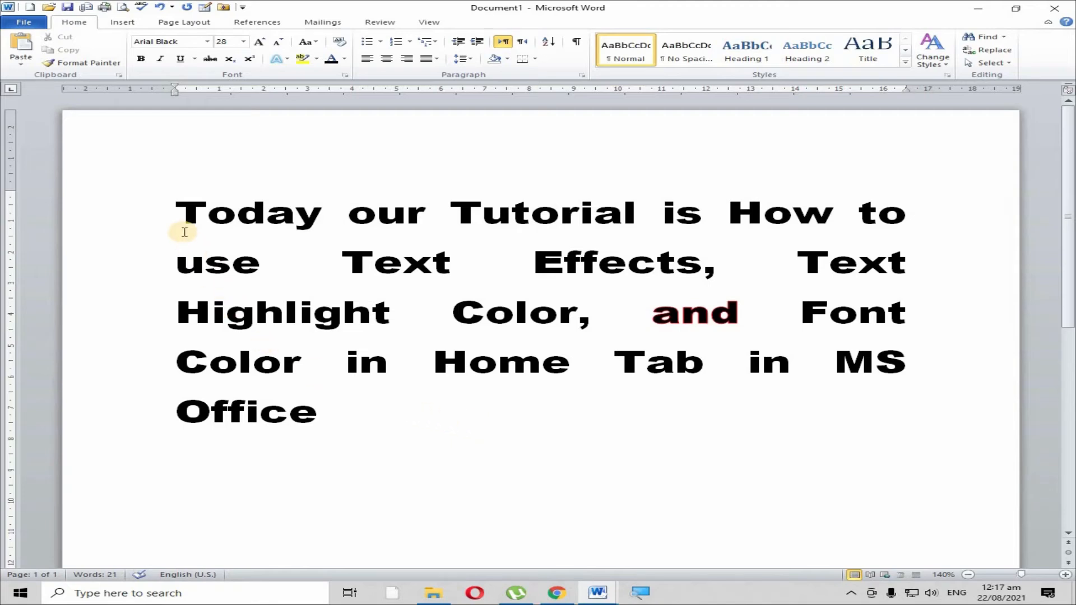
- Try to clear the text effect on the word "and" in the third line with No Shadow
{"action": "left_click_drag", "start_coordinate": [181, 207], "coordinate": [459, 307]}
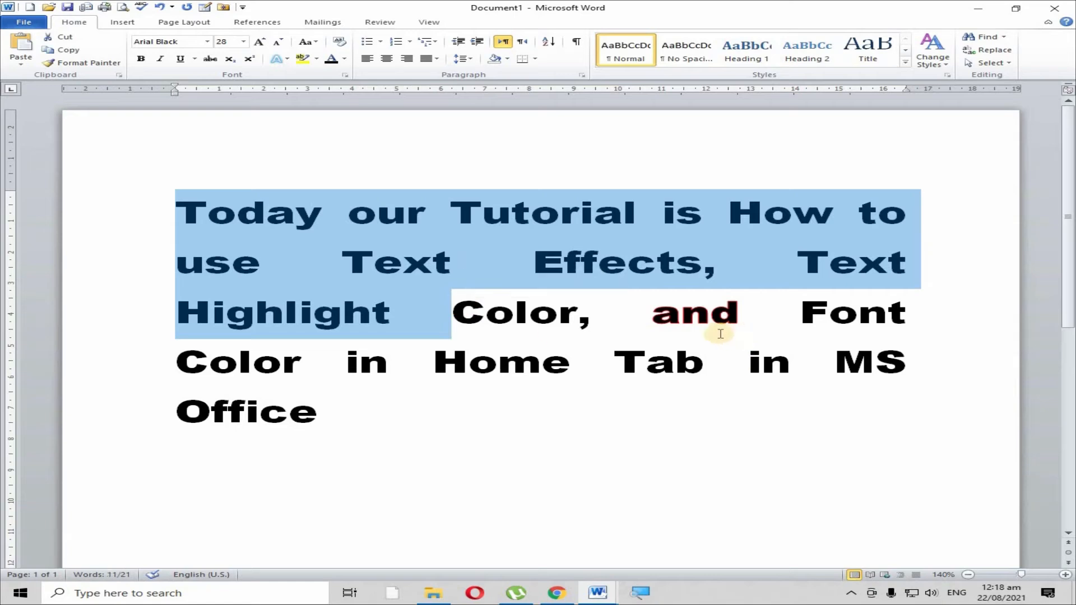
{"action": "left_click_drag", "start_coordinate": [652, 312], "coordinate": [742, 313]}
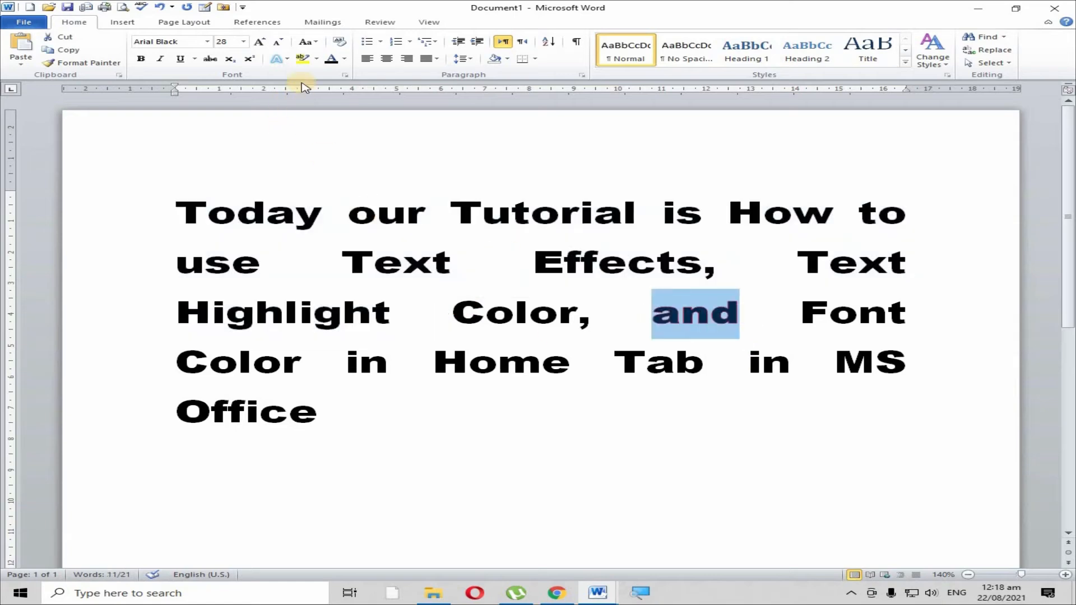
{"action": "left_click", "coordinate": [288, 58]}
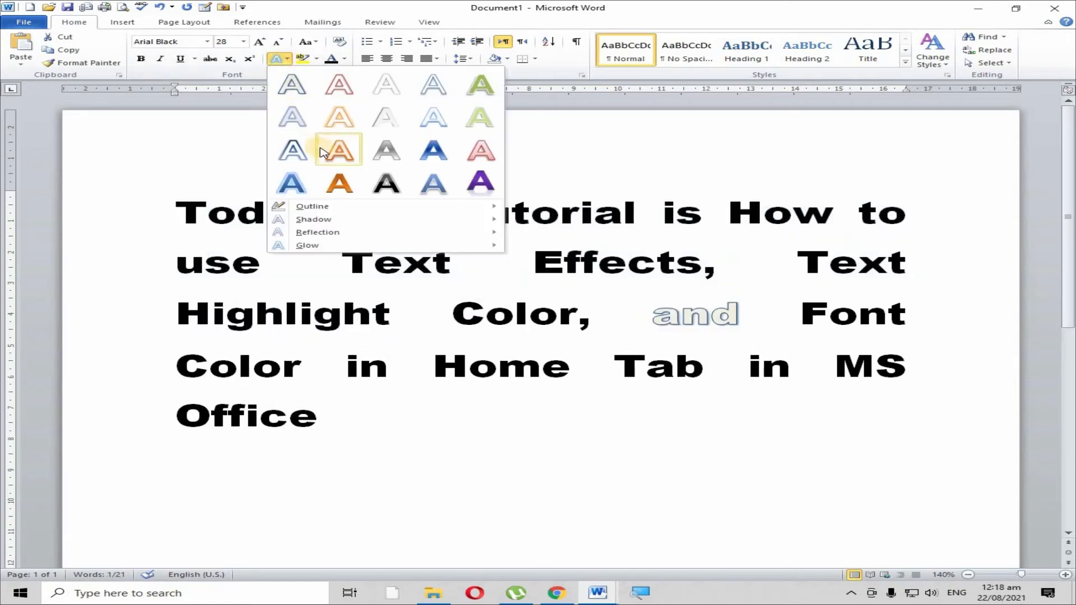
{"action": "mouse_move", "coordinate": [345, 213]}
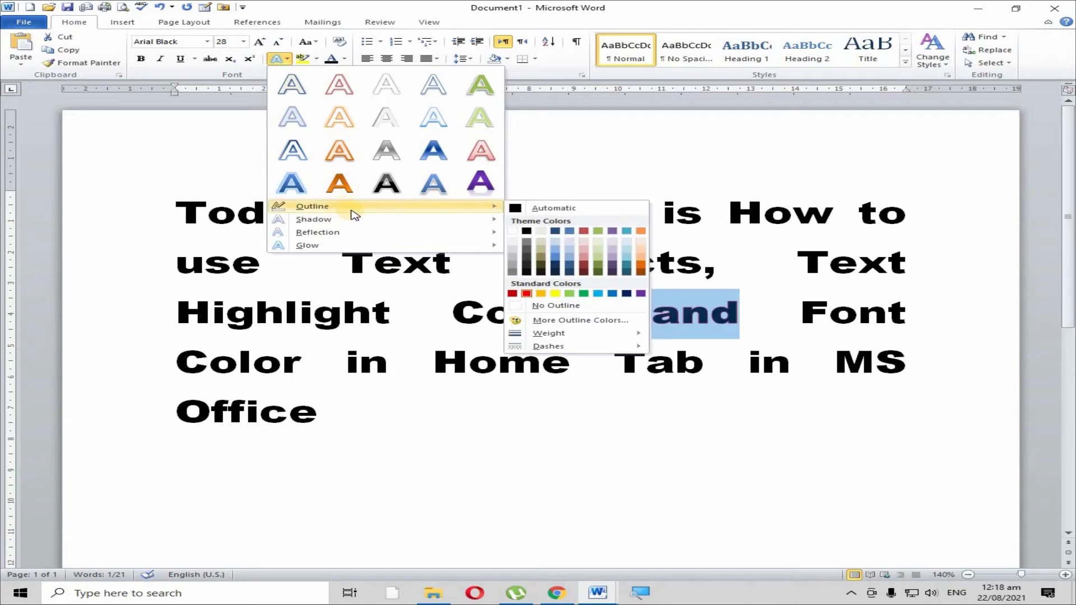
{"action": "mouse_move", "coordinate": [480, 219]}
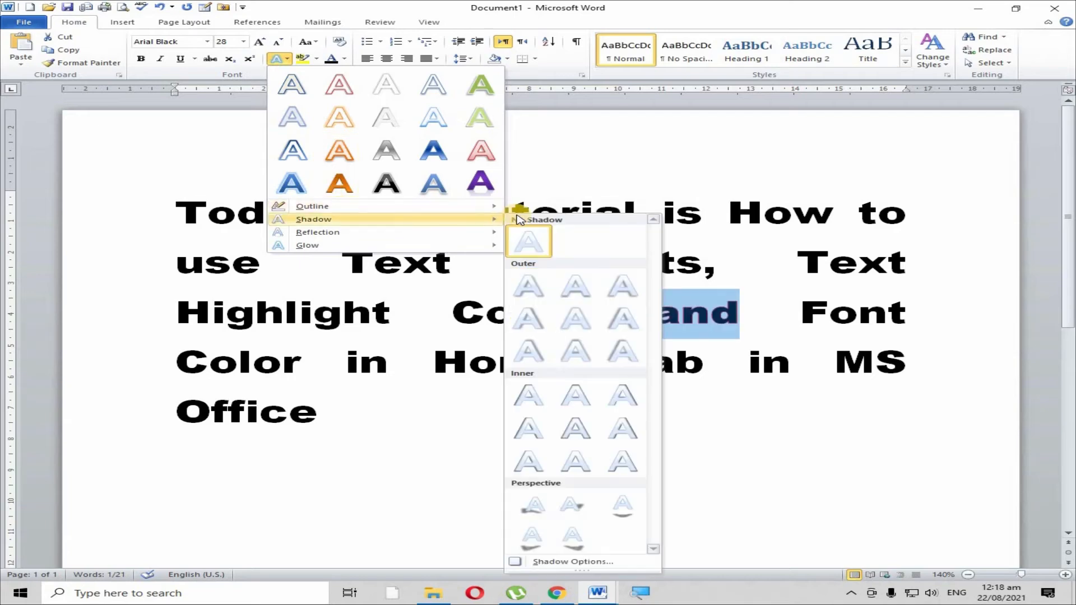
{"action": "left_click", "coordinate": [529, 242]}
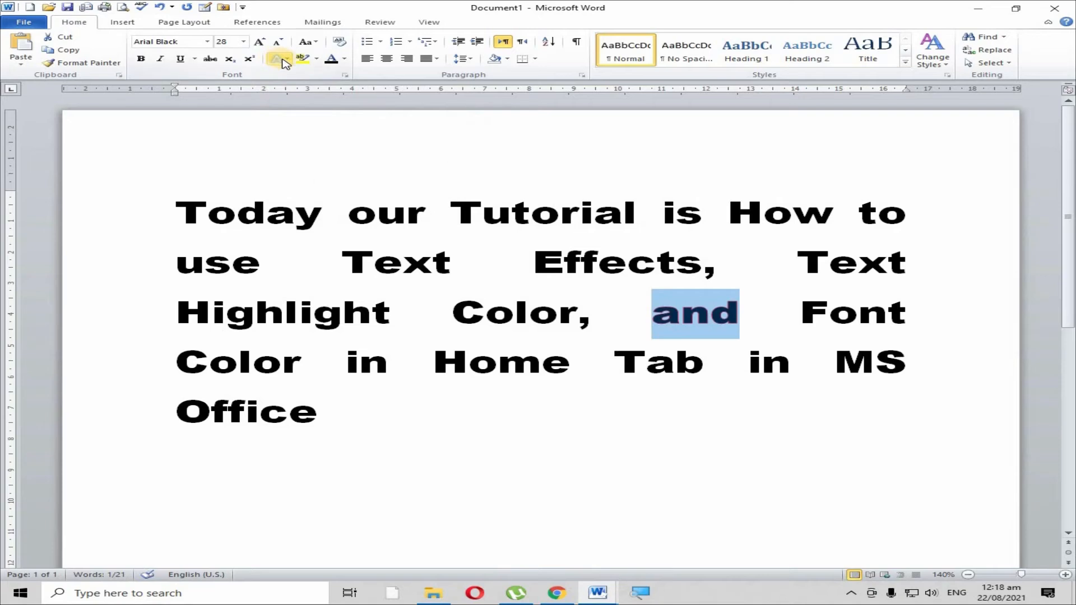
{"action": "left_click", "coordinate": [283, 58]}
{"action": "mouse_move", "coordinate": [351, 224]}
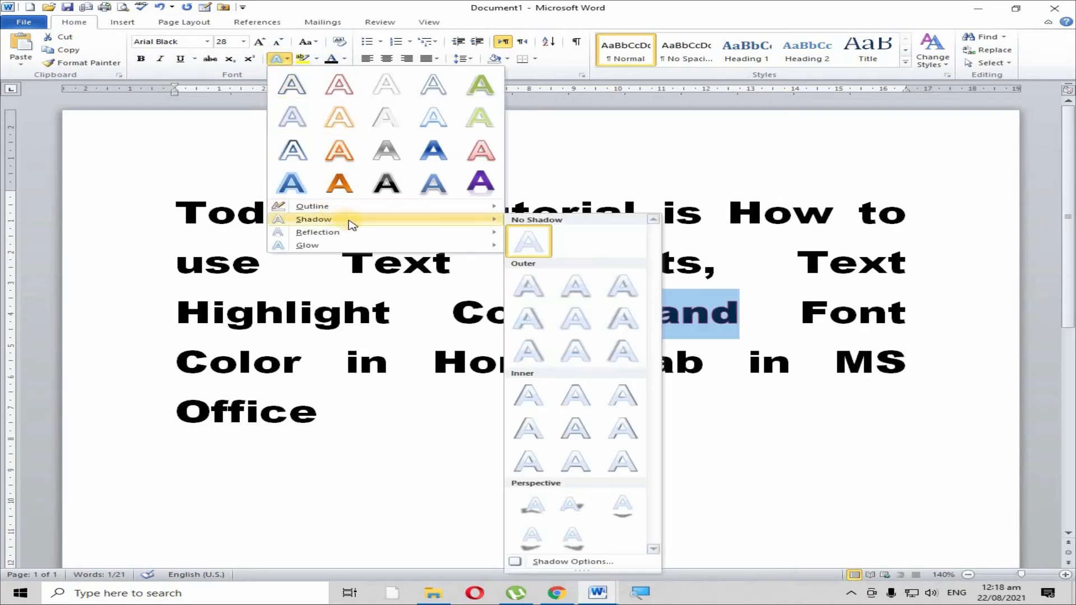
{"action": "left_click", "coordinate": [528, 242]}
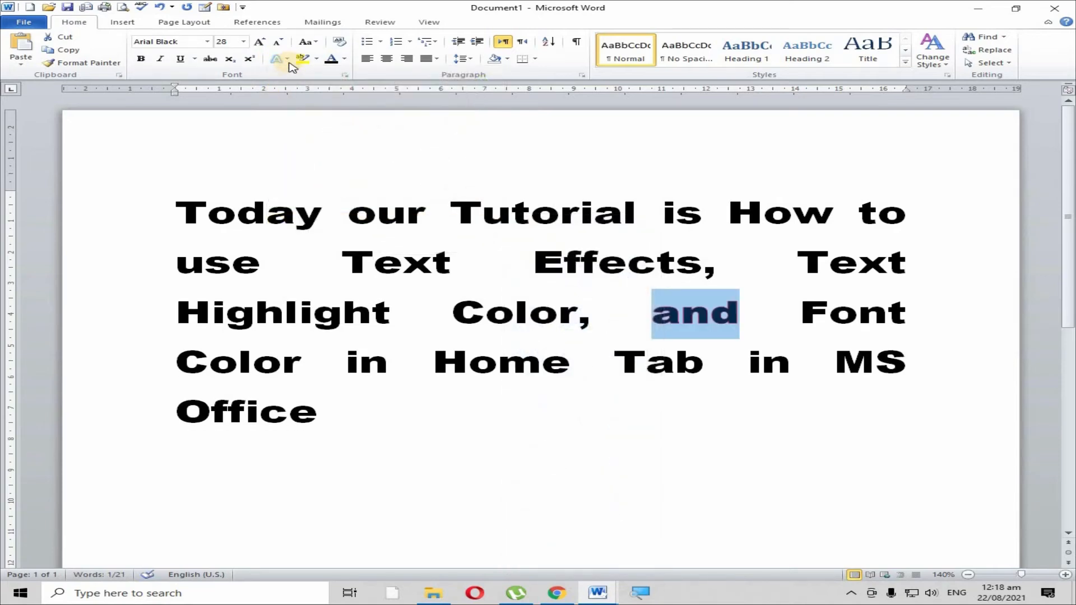
{"action": "left_click", "coordinate": [287, 61]}
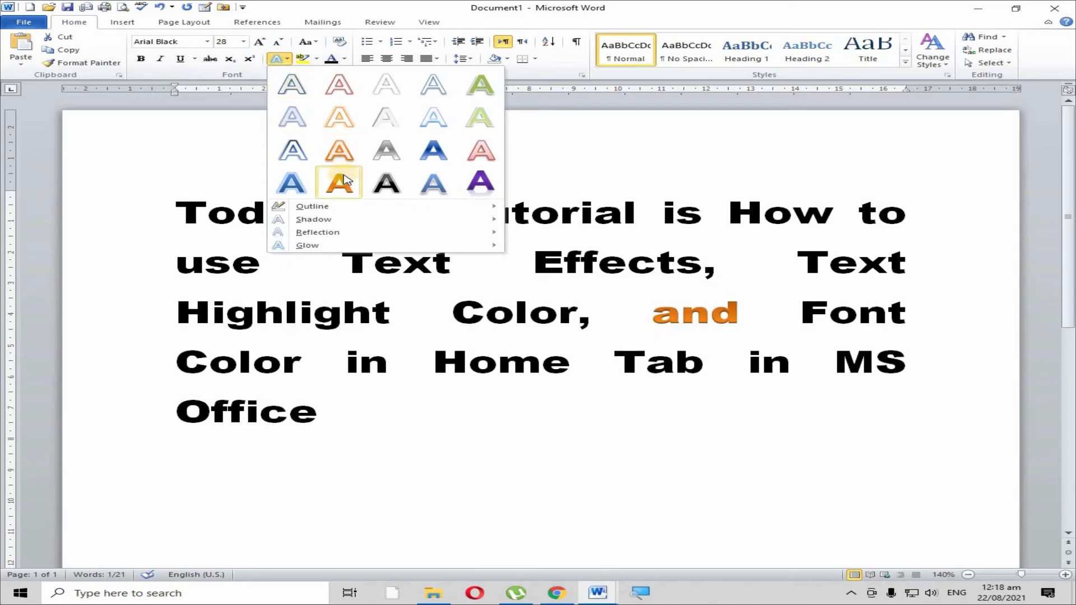
{"action": "mouse_move", "coordinate": [482, 219]}
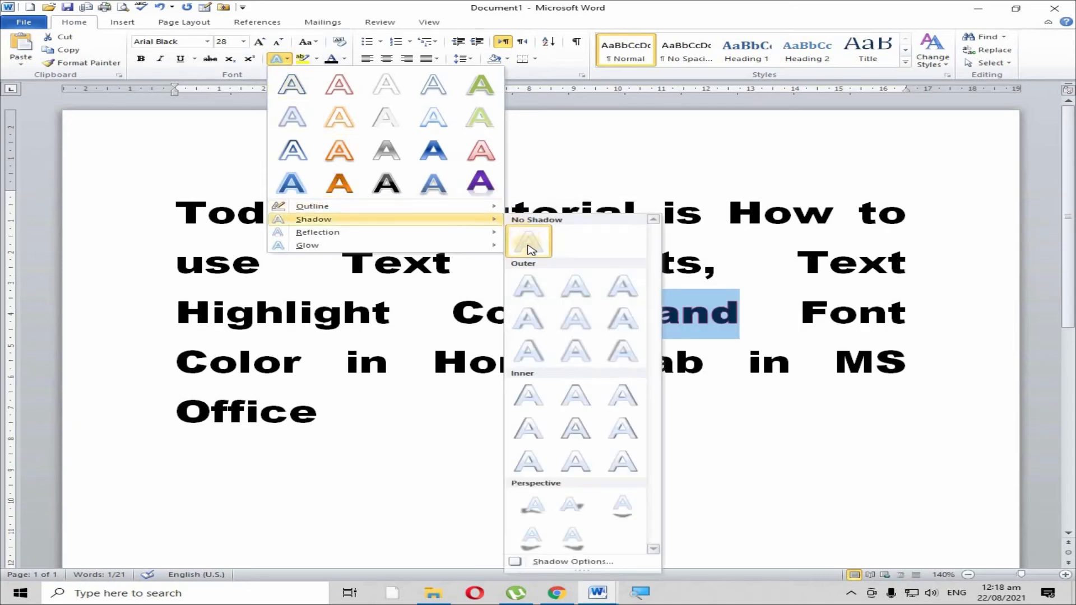
{"action": "left_click", "coordinate": [763, 445]}
{"action": "left_click", "coordinate": [420, 466]}
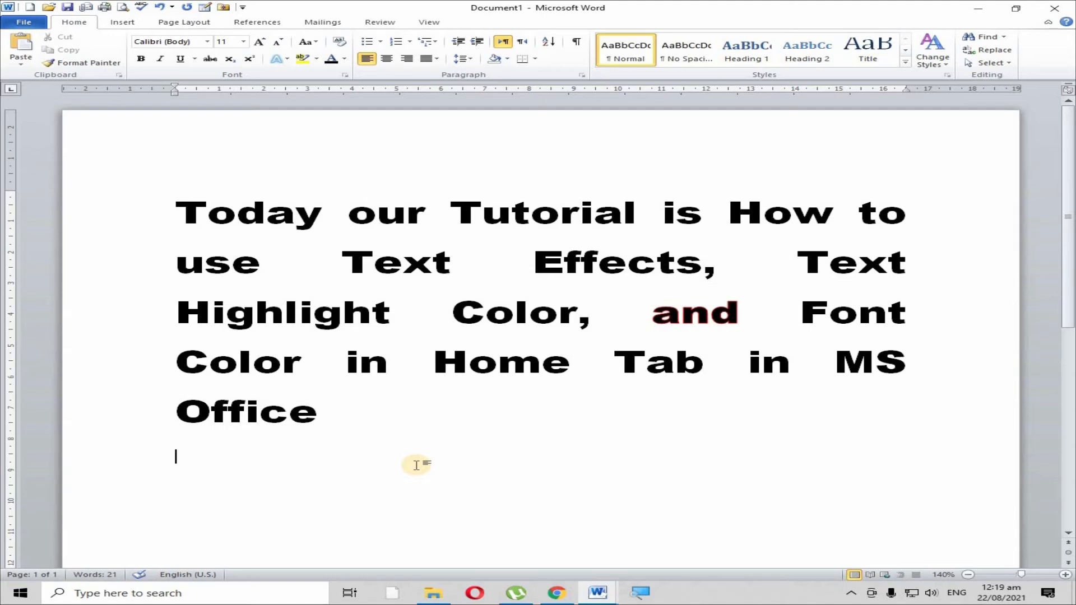
- Examine the Text Highlight Color palette under the screen magnifier, and close the magnifier
{"action": "left_click", "coordinate": [654, 592]}
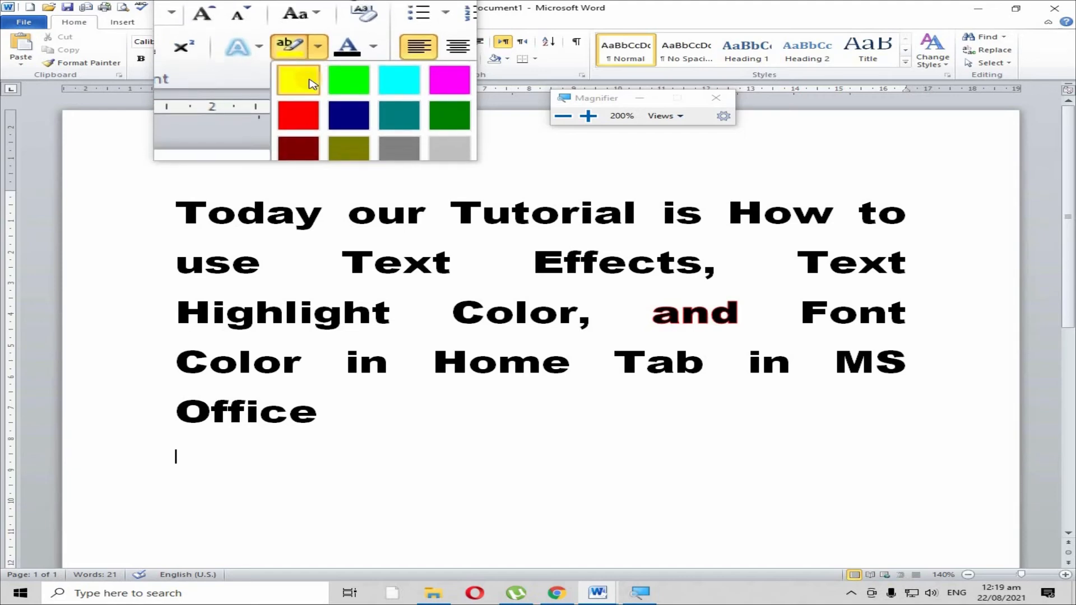
{"action": "left_click", "coordinate": [277, 74]}
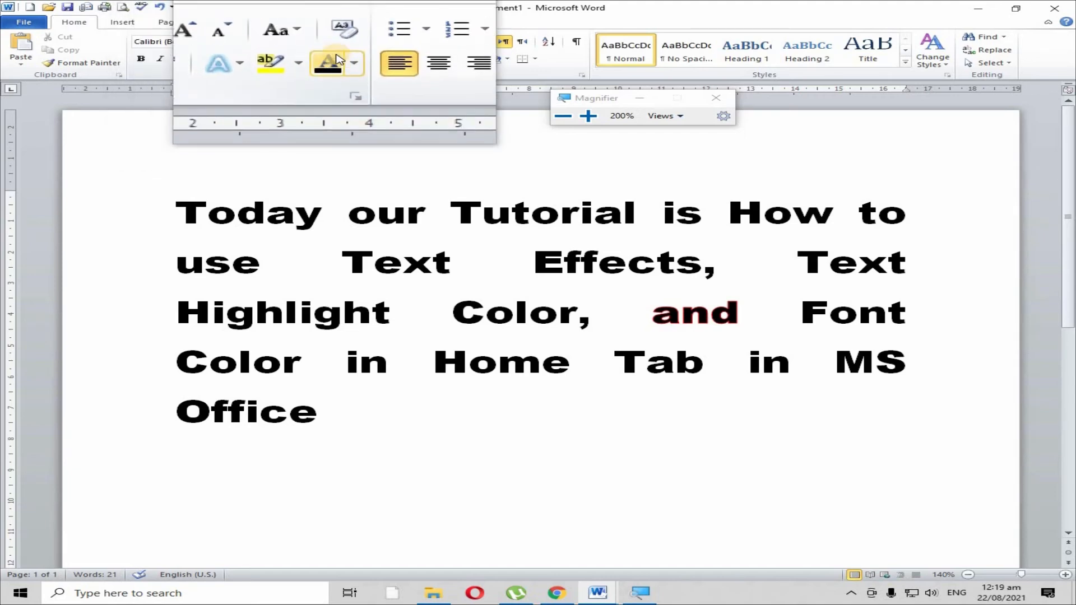
{"action": "left_click", "coordinate": [319, 63]}
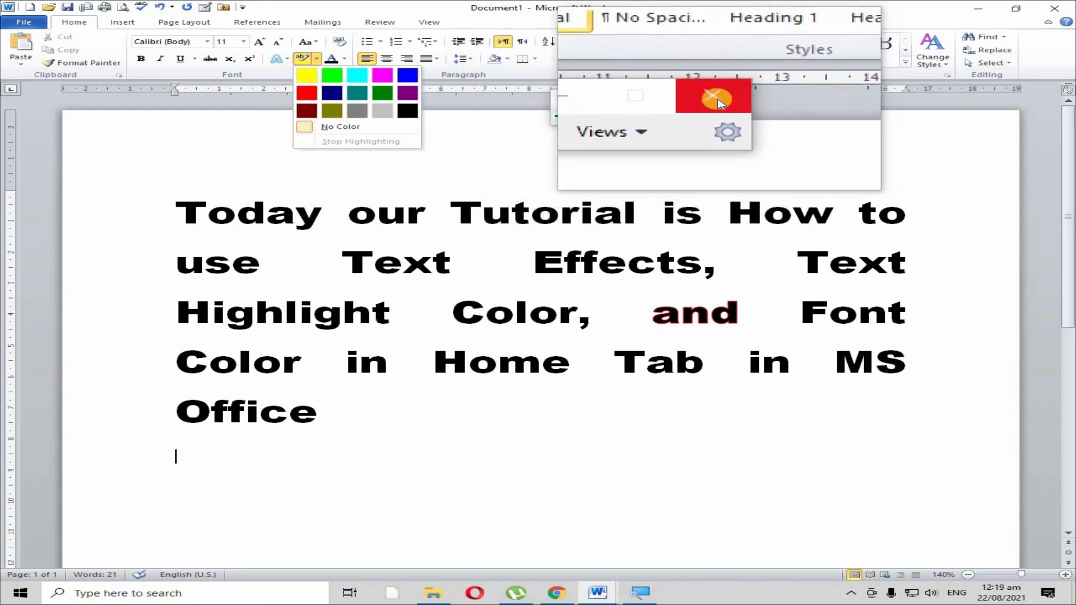
{"action": "left_click", "coordinate": [708, 113]}
- Highlight the paragraph's first line in yellow while showing the color palette under the screen magnifier
{"action": "left_click_drag", "start_coordinate": [175, 211], "coordinate": [884, 217]}
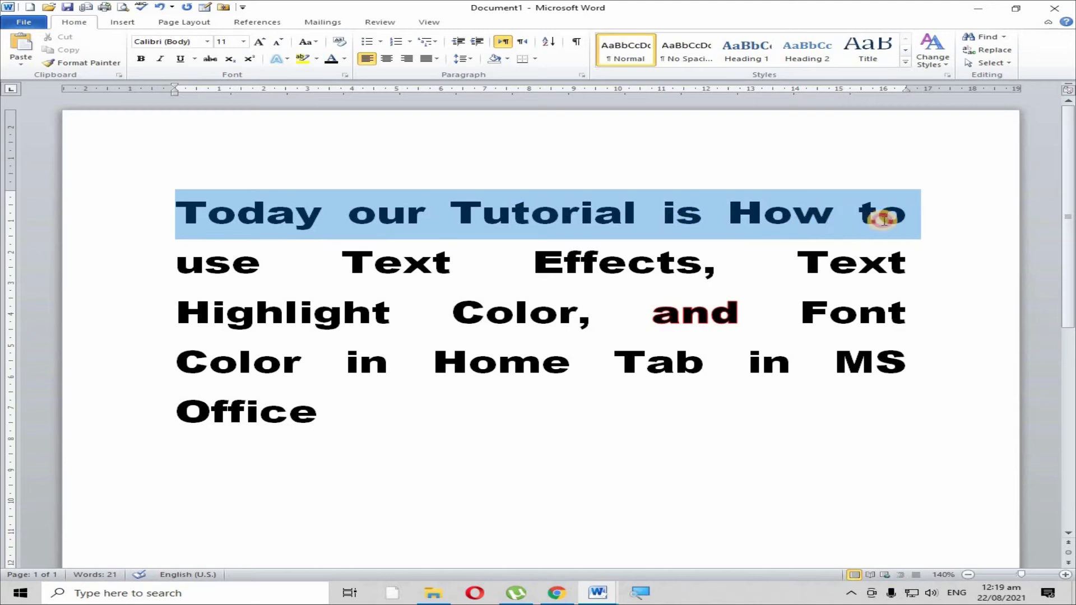
{"action": "left_click", "coordinate": [650, 595]}
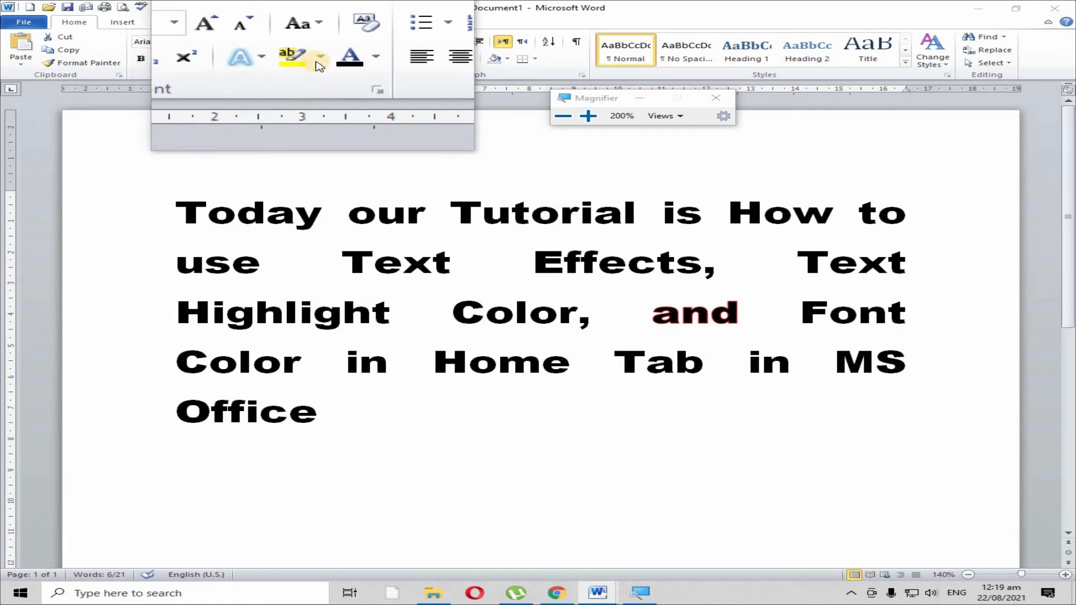
{"action": "left_click", "coordinate": [317, 62]}
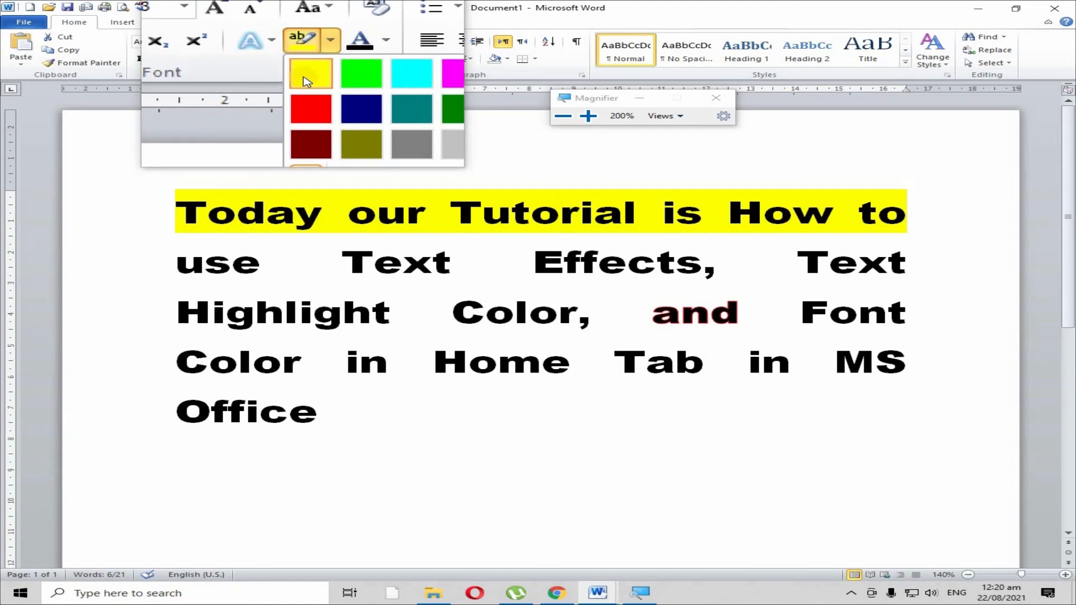
{"action": "left_click", "coordinate": [302, 79]}
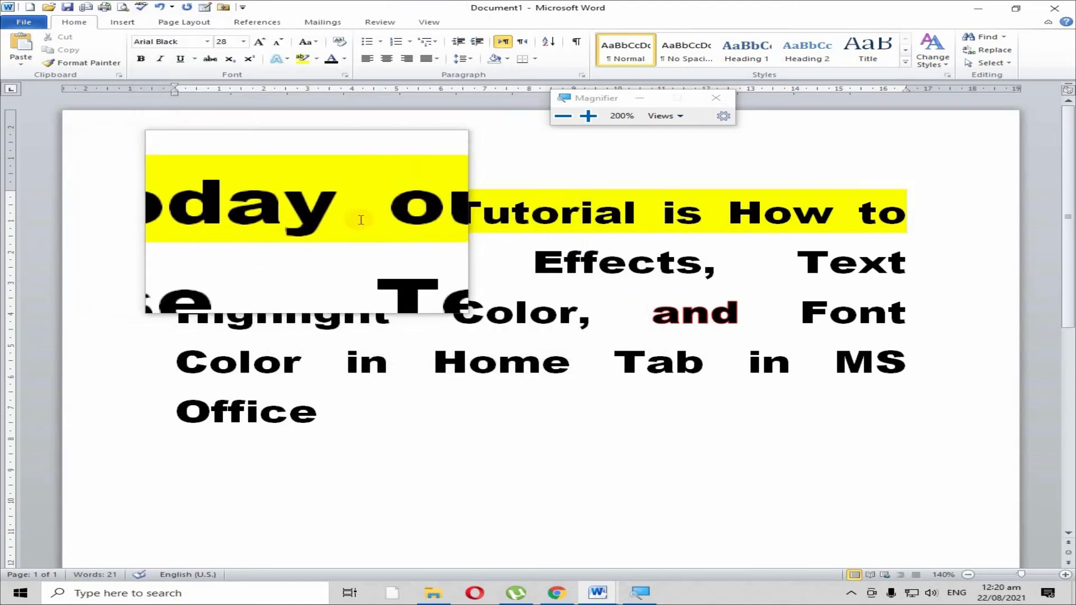
{"action": "left_click", "coordinate": [719, 105]}
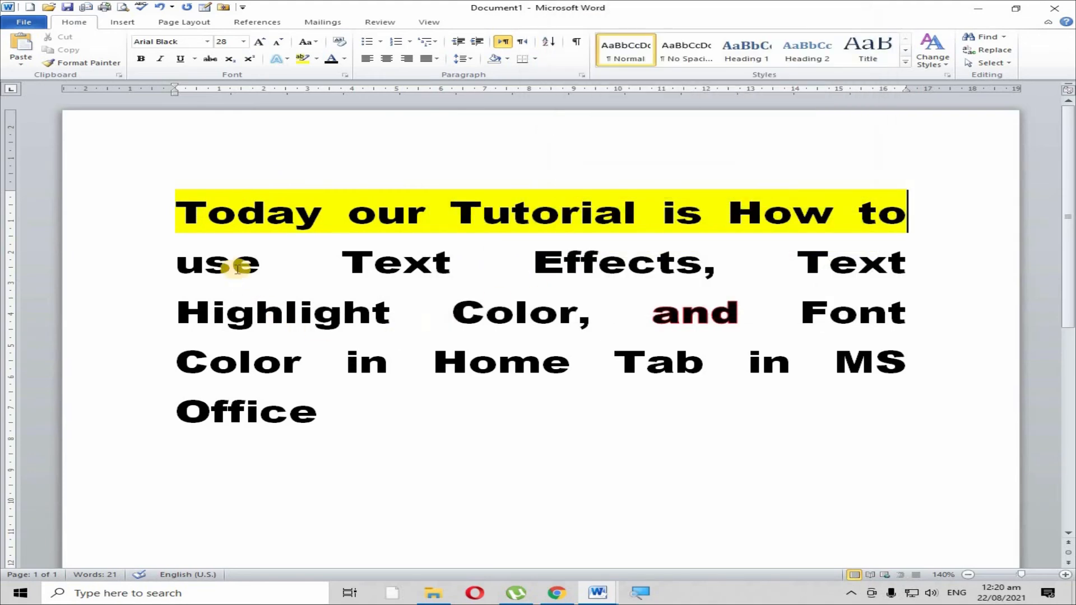
- Preview other highlight colors on the paragraph's first line and remove its highlight with No Color
{"action": "left_click_drag", "start_coordinate": [168, 215], "coordinate": [919, 216]}
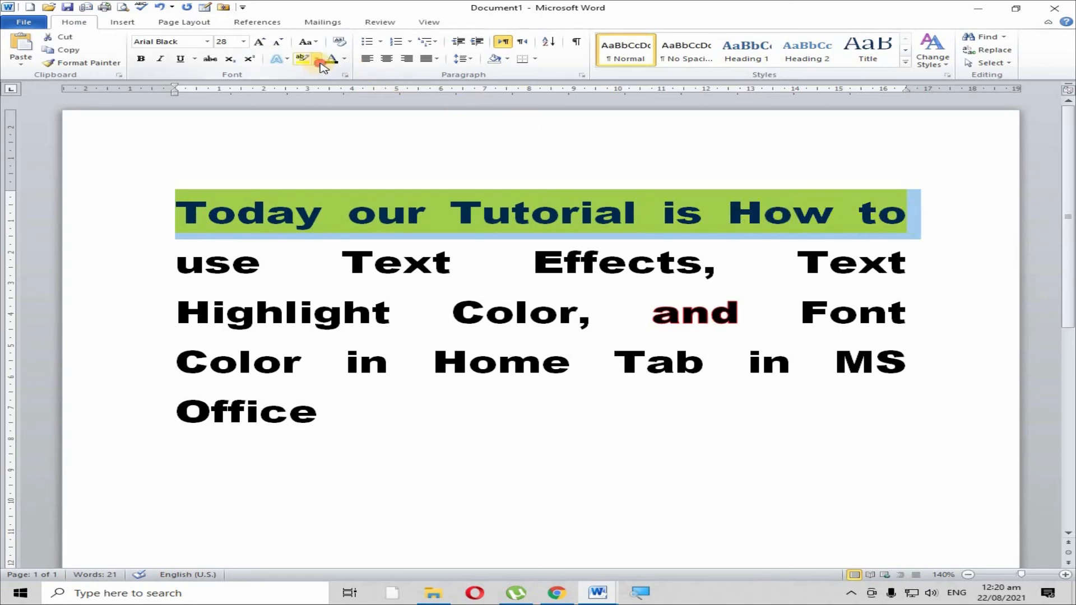
{"action": "left_click", "coordinate": [317, 59]}
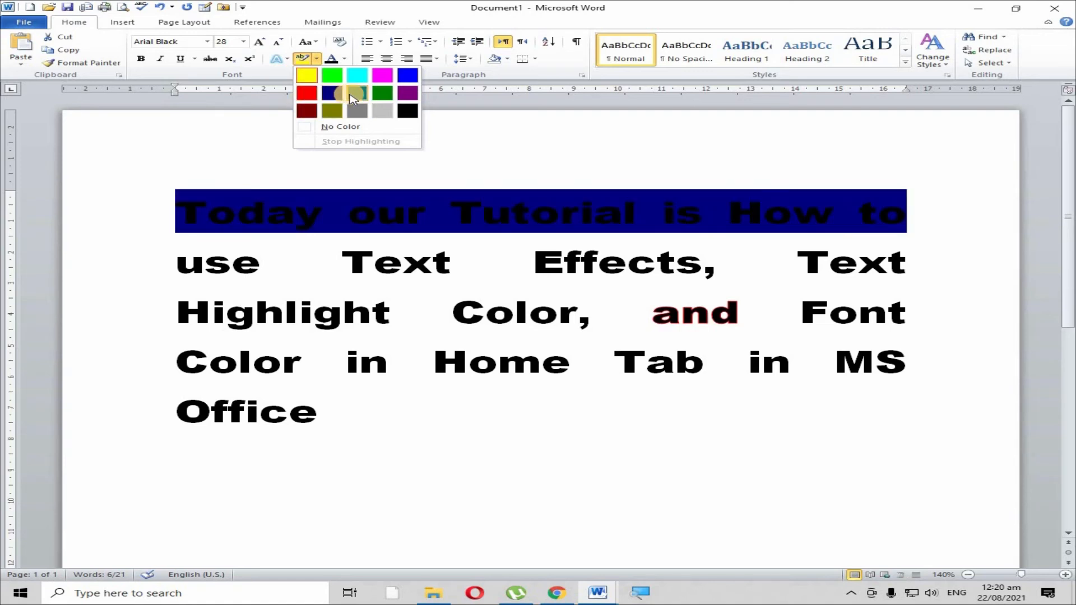
{"action": "left_click", "coordinate": [363, 128]}
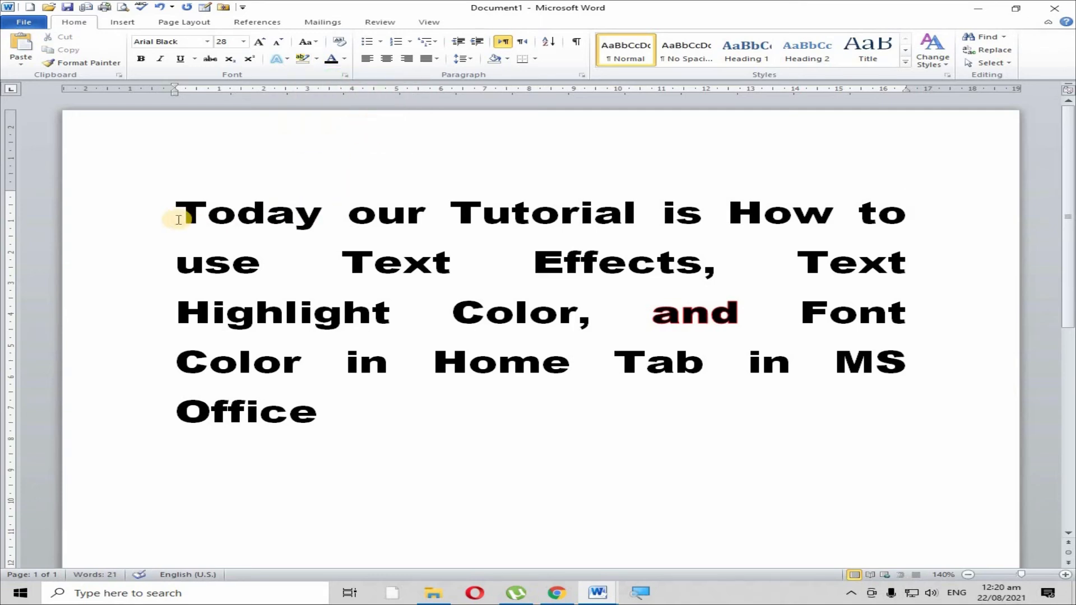
{"action": "left_click", "coordinate": [285, 62]}
{"action": "left_click", "coordinate": [188, 134]}
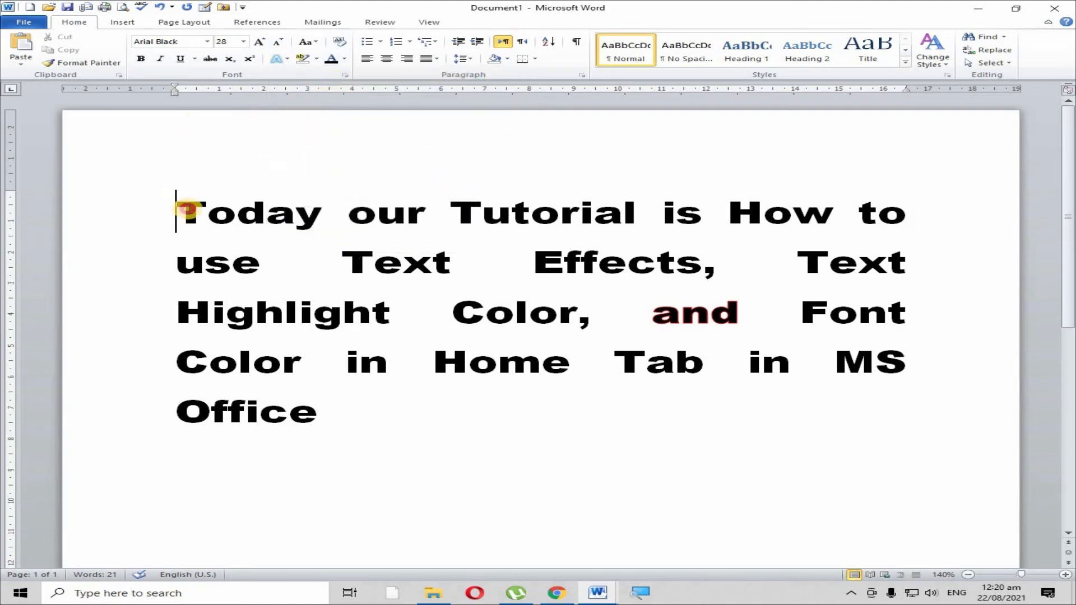
- Undo the text effect, highlight and font color changes until the whole paragraph is back to plain black text
{"action": "left_click_drag", "start_coordinate": [187, 209], "coordinate": [820, 396]}
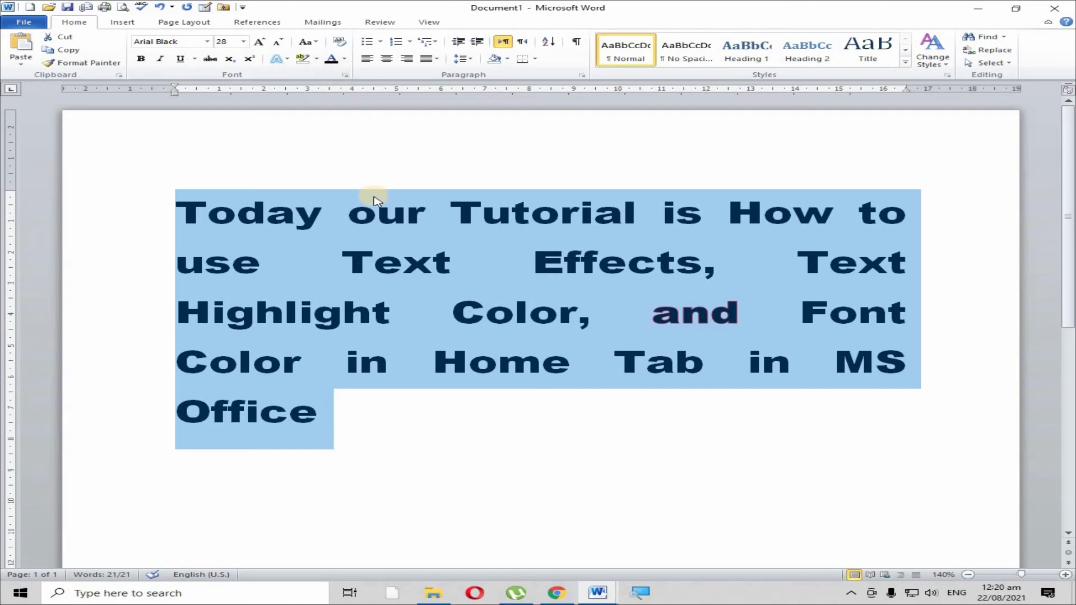
{"action": "key", "text": "ctrl+z"}
{"action": "key", "text": "ctrl+z"}
{"action": "key", "text": "ctrl+z"}
{"action": "key", "text": "ctrl+z"}
{"action": "key", "text": "ctrl+z"}
{"action": "key", "text": "ctrl+z"}
{"action": "key", "text": "ctrl+z"}
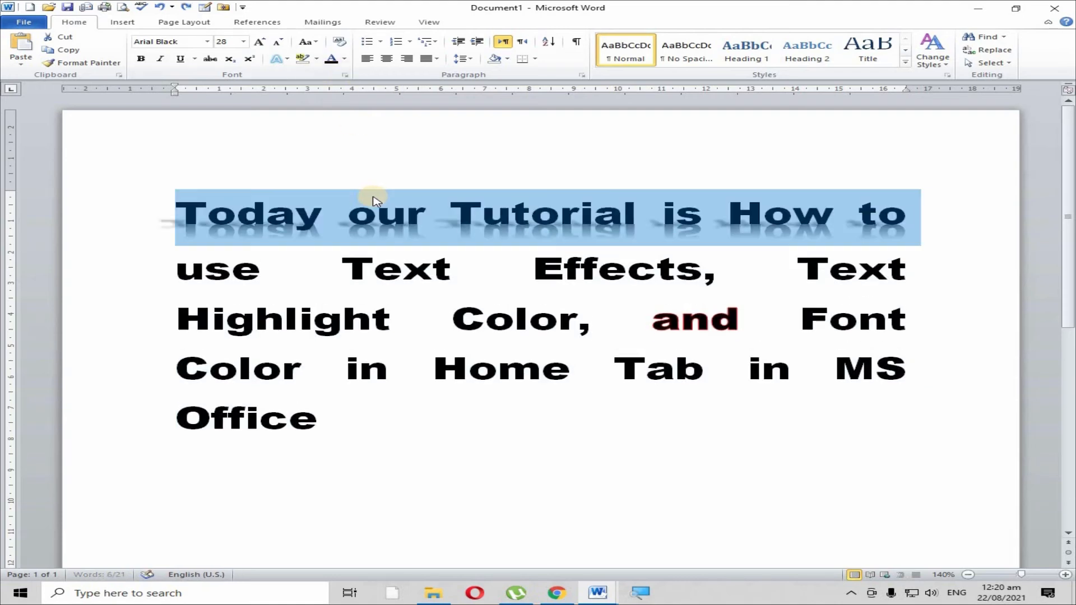
{"action": "key", "text": "ctrl+z"}
{"action": "key", "text": "ctrl+z"}
{"action": "key", "text": "ctrl+z"}
{"action": "key", "text": "ctrl+z"}
{"action": "key", "text": "ctrl+z"}
{"action": "key", "text": "ctrl+z"}
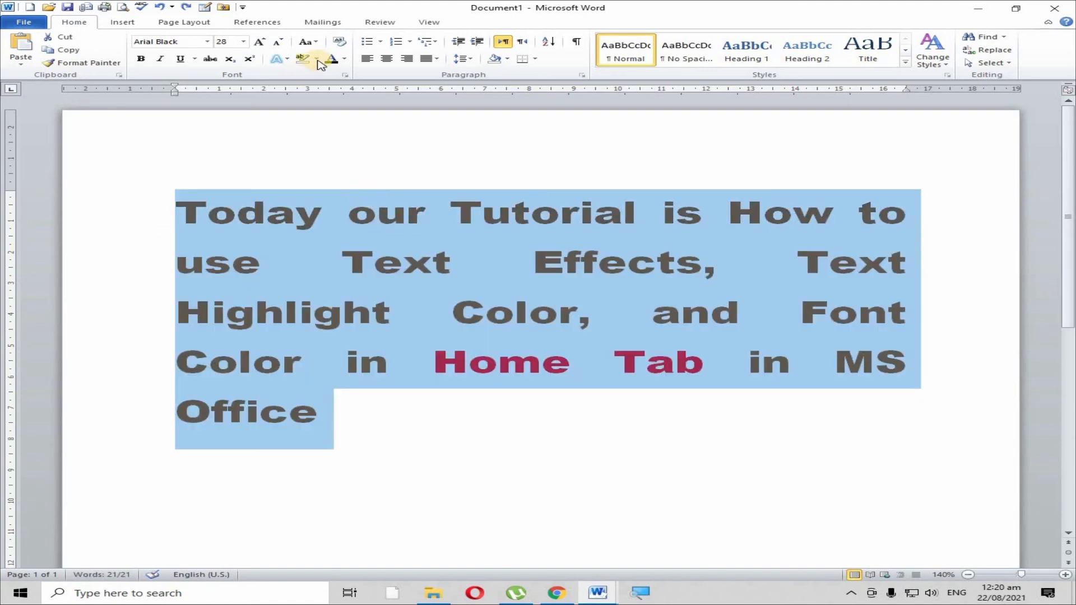
{"action": "key", "text": "ctrl+z"}
{"action": "key", "text": "ctrl+z"}
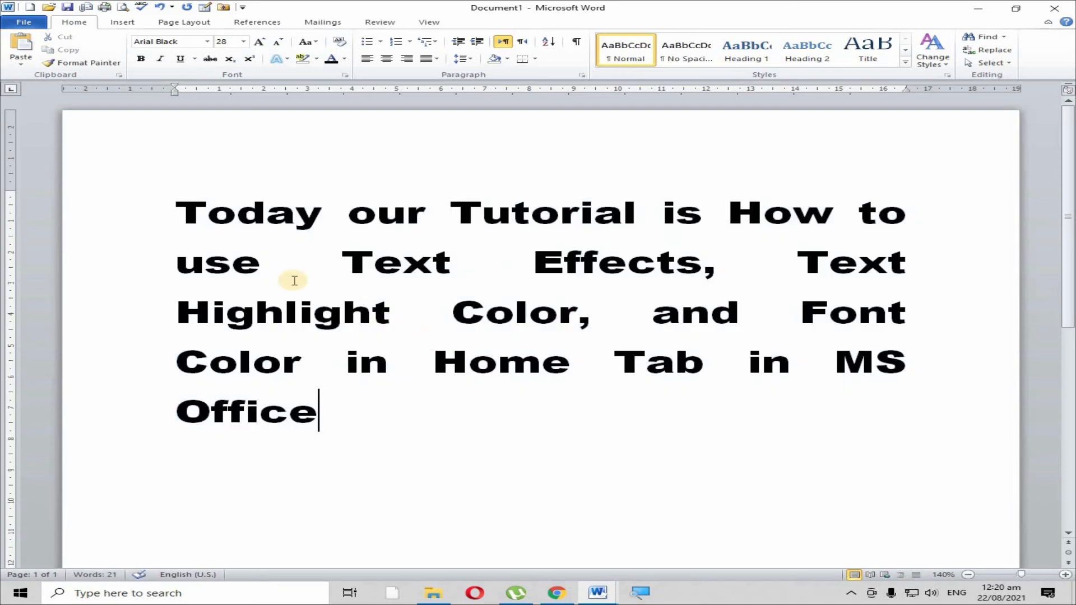
- Examine the Font Color palette with its theme and standard colors under the screen magnifier, and close the magnifier
{"action": "left_click", "coordinate": [636, 593]}
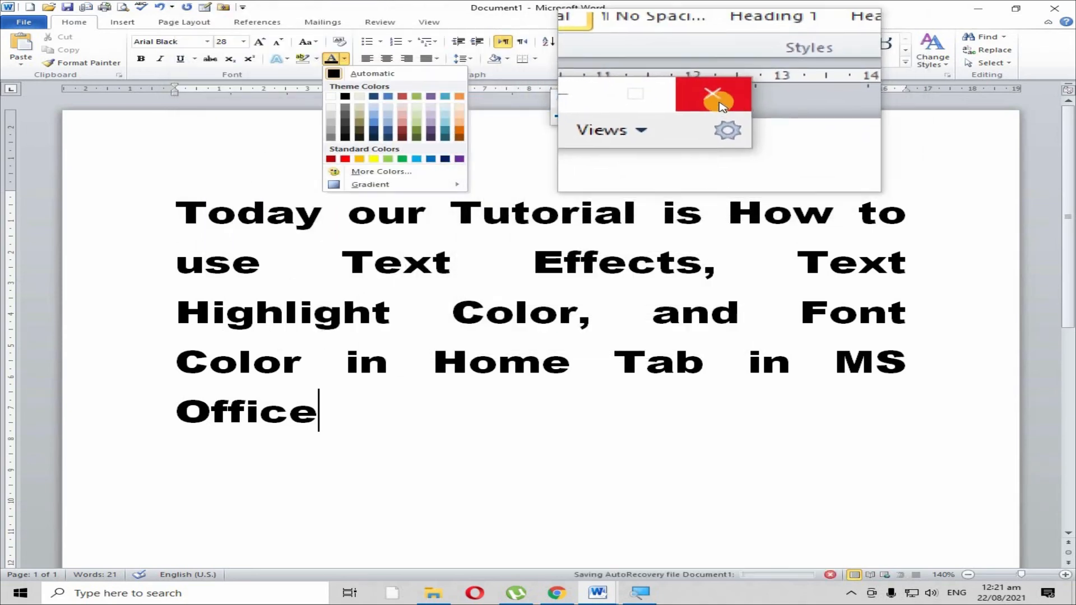
{"action": "left_click", "coordinate": [715, 100]}
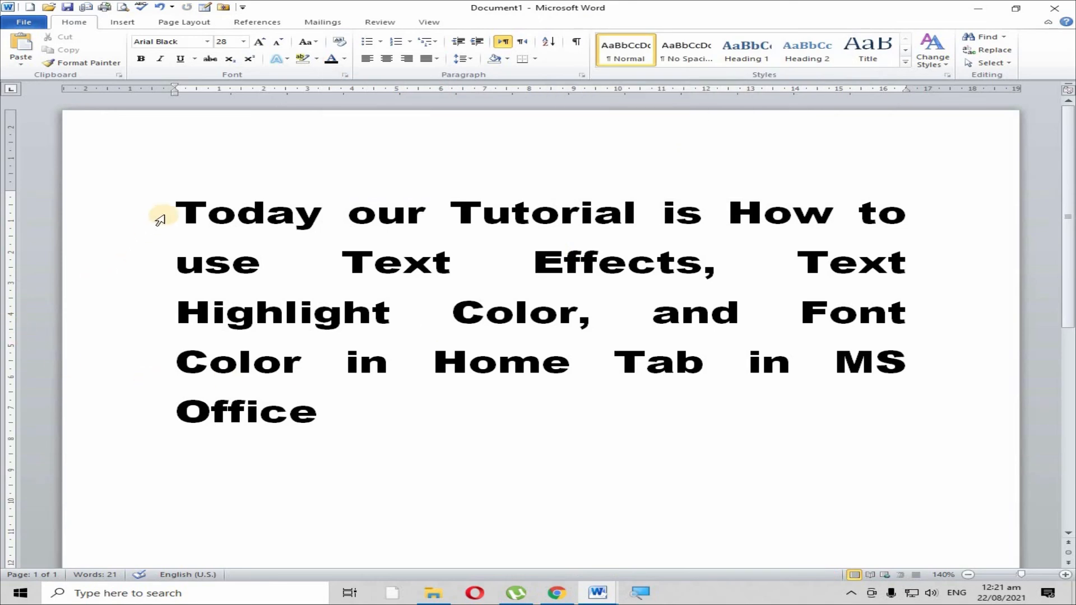
- Set the whole paragraph's font color to a dark red shade from the theme colors
{"action": "left_click_drag", "start_coordinate": [192, 215], "coordinate": [442, 403]}
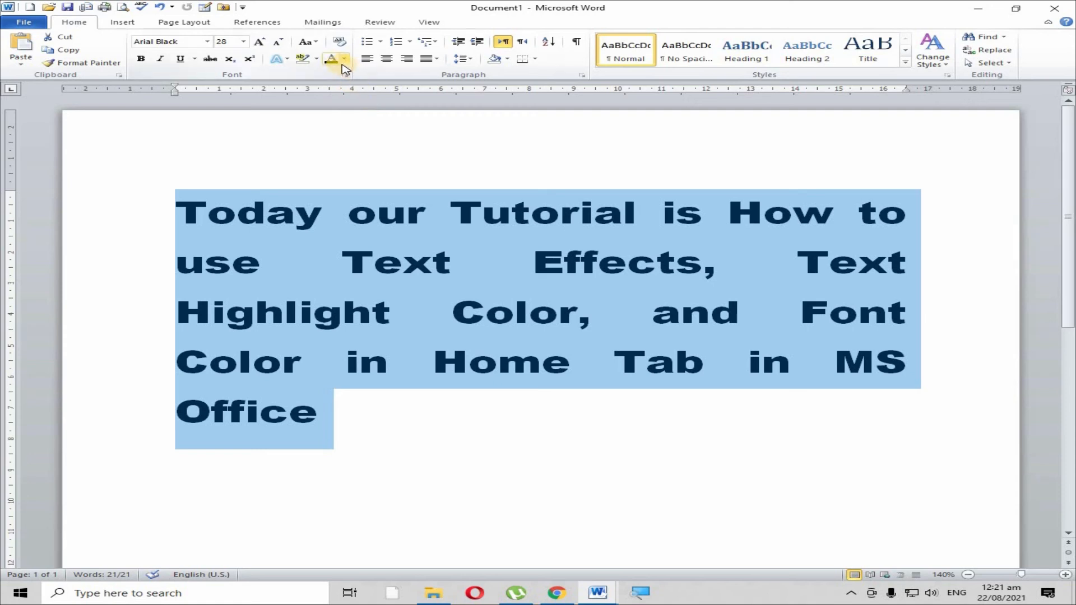
{"action": "left_click", "coordinate": [344, 59]}
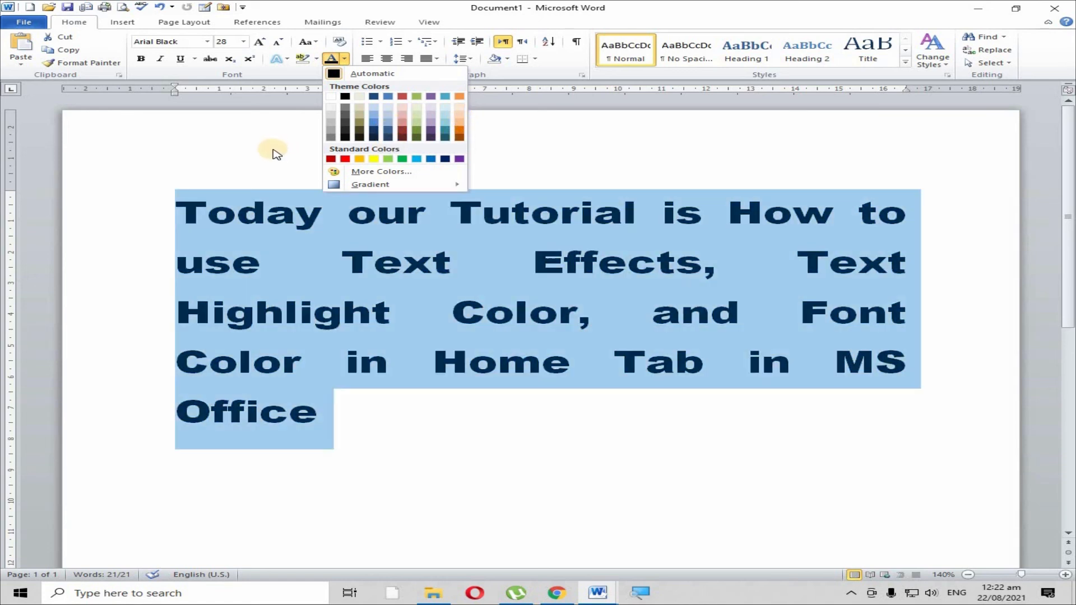
{"action": "left_click", "coordinate": [402, 133]}
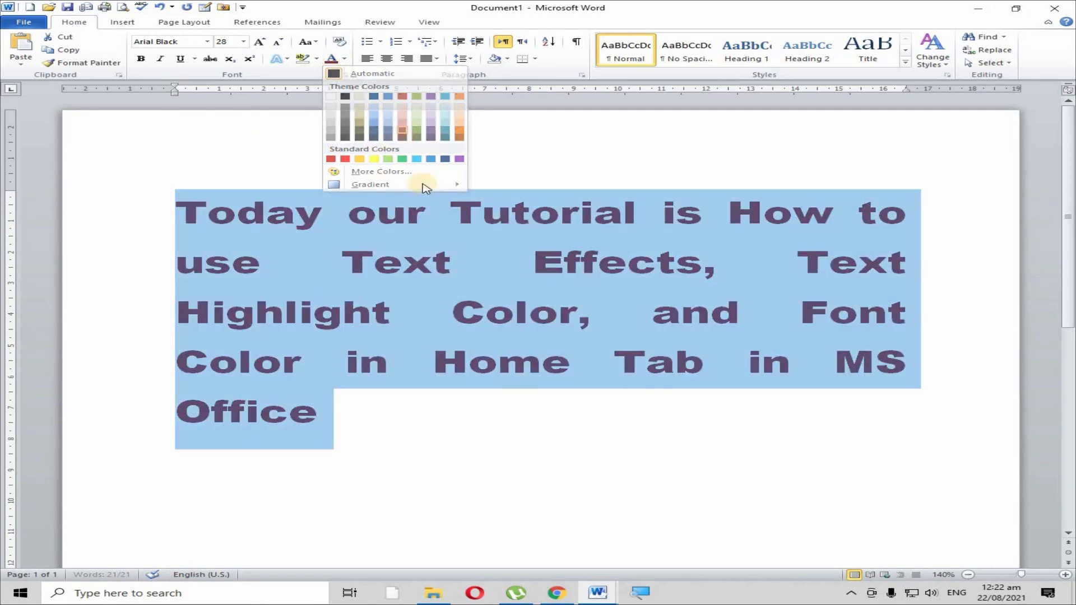
{"action": "left_click", "coordinate": [413, 434]}
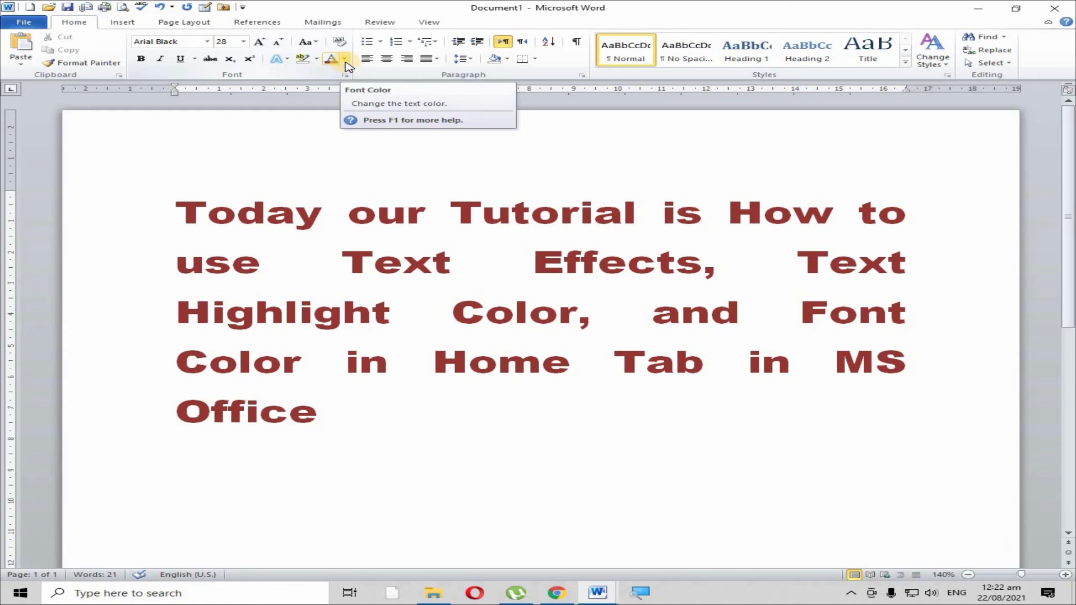
- Preview light green on the whole paragraph and set its font color to the bright red standard color
{"action": "left_click", "coordinate": [190, 214]}
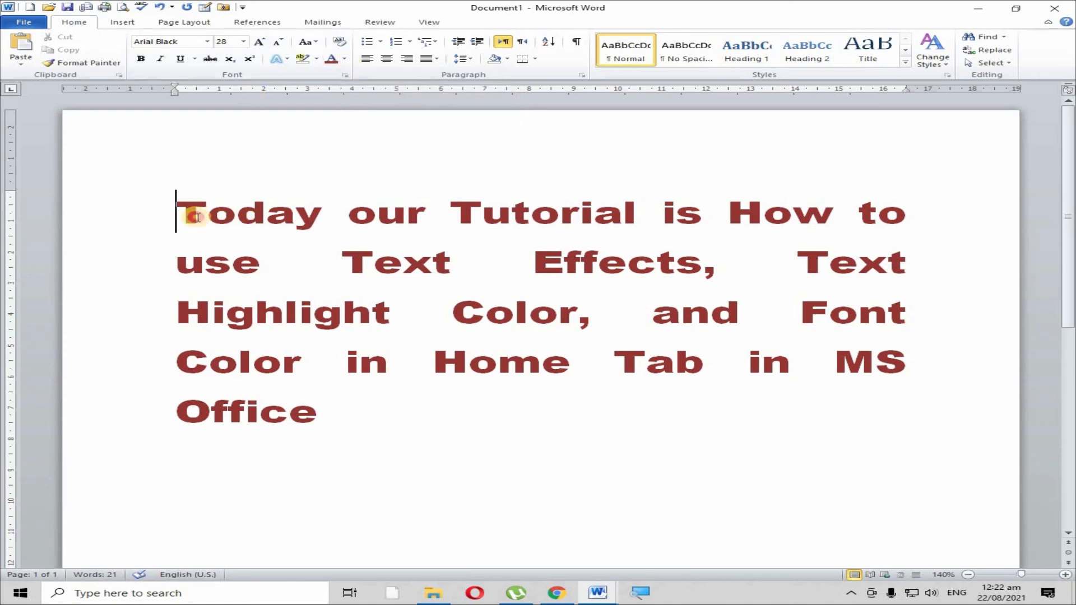
{"action": "left_click_drag", "start_coordinate": [197, 217], "coordinate": [312, 408]}
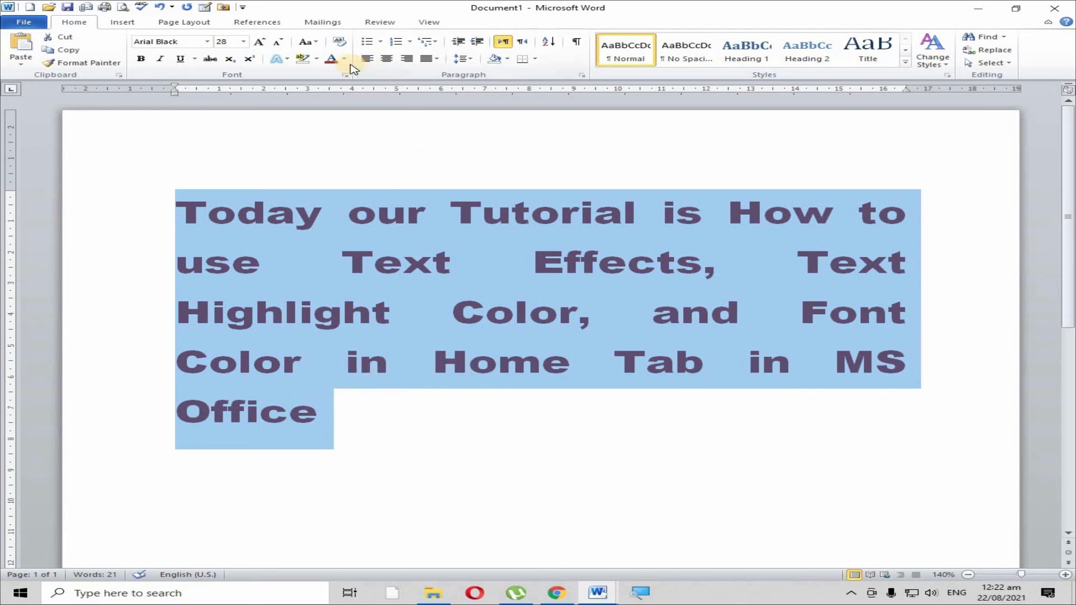
{"action": "left_click", "coordinate": [344, 58]}
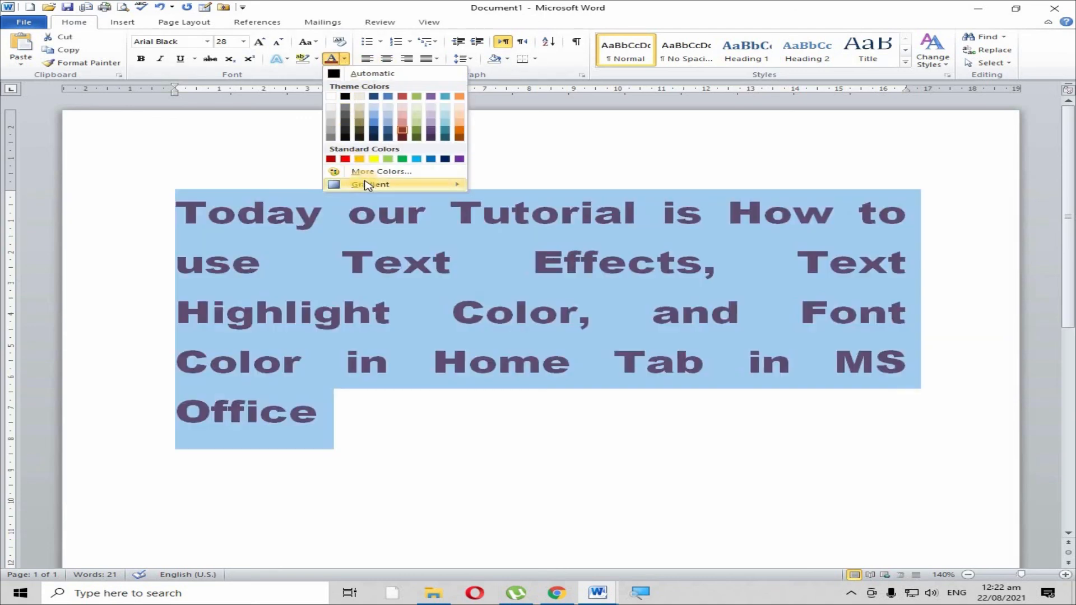
{"action": "mouse_move", "coordinate": [373, 189]}
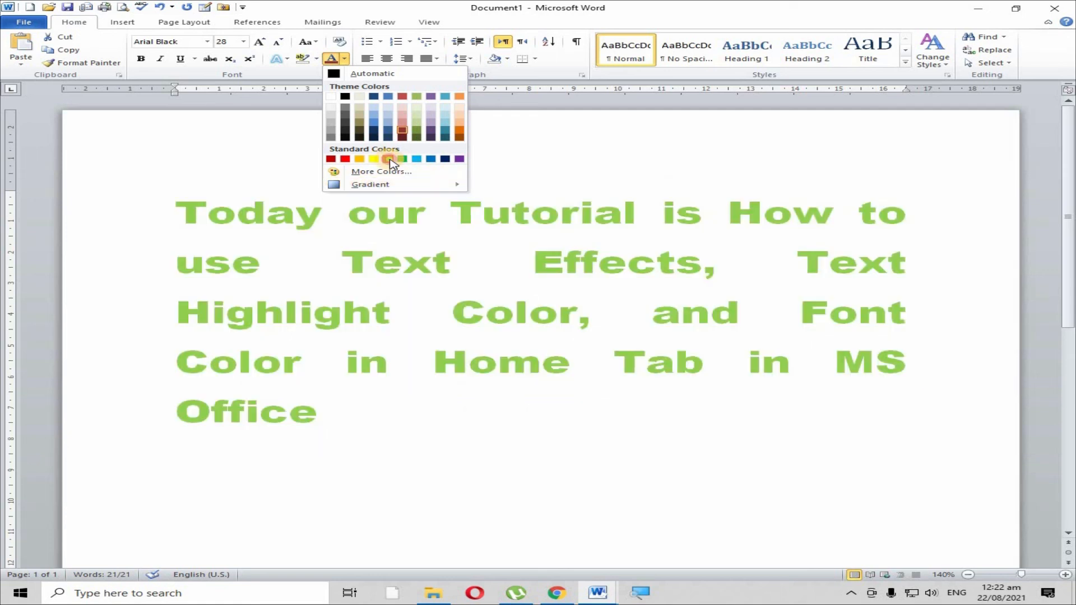
{"action": "left_click", "coordinate": [345, 158]}
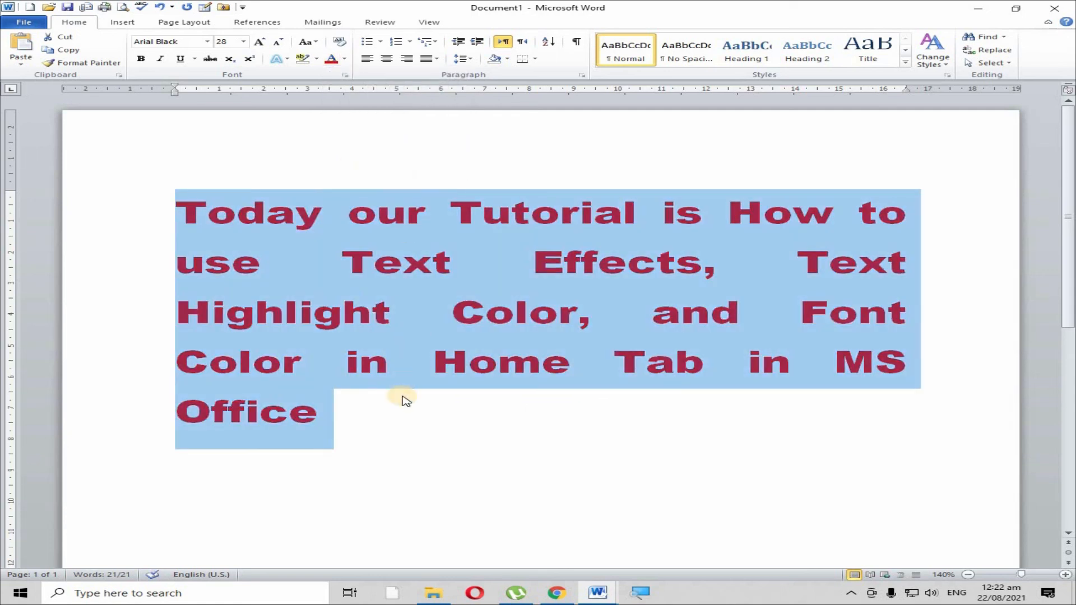
{"action": "left_click", "coordinate": [375, 390]}
- Apply a custom dark orange-red font color from the standard color hexagon to the whole paragraph
{"action": "left_click_drag", "start_coordinate": [184, 211], "coordinate": [337, 420]}
{"action": "left_click", "coordinate": [344, 60]}
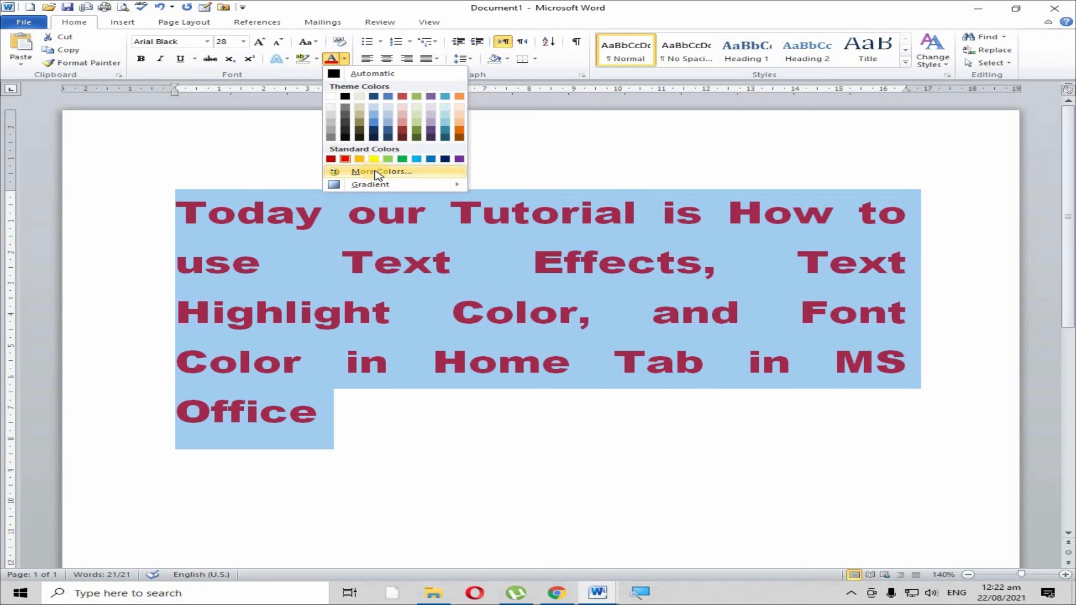
{"action": "left_click", "coordinate": [375, 173]}
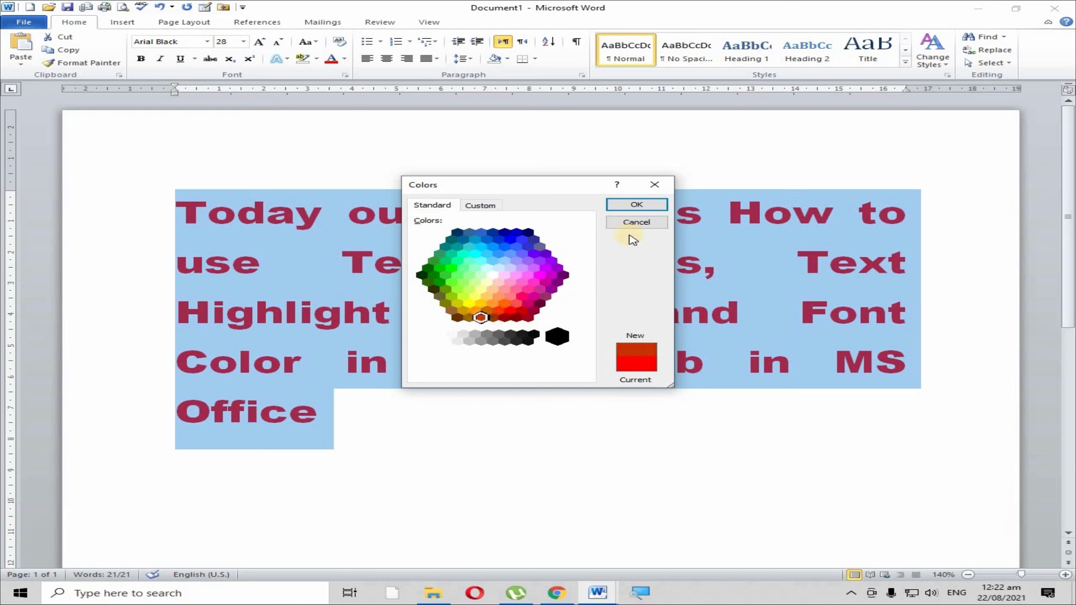
{"action": "left_click", "coordinate": [636, 205]}
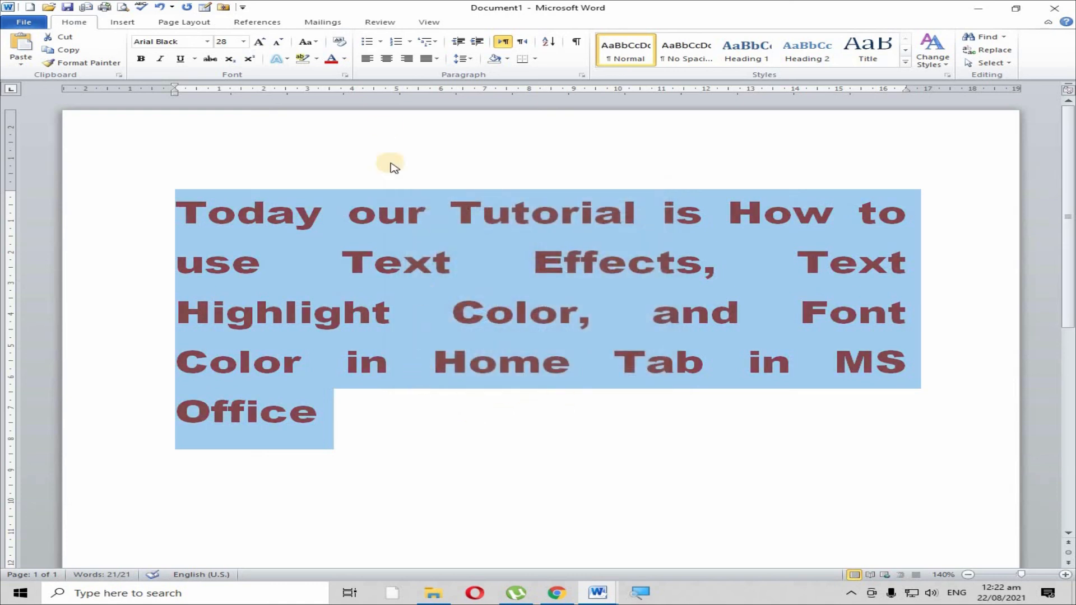
- Examine the font color gradient variations and the solid Text Fill color choices, and close the text effects settings without changing anything
{"action": "left_click", "coordinate": [340, 62]}
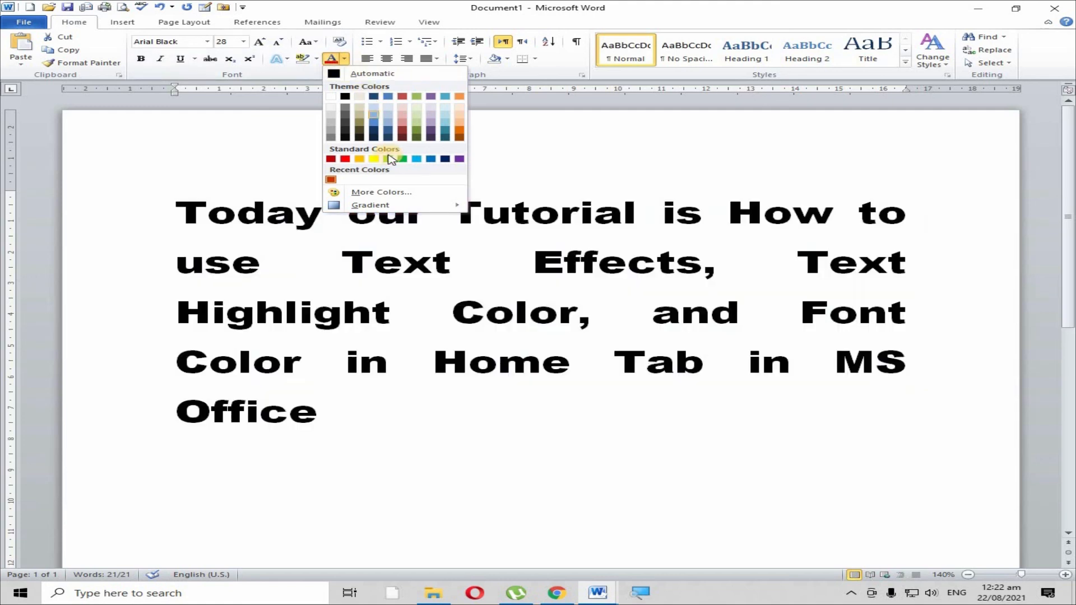
{"action": "mouse_move", "coordinate": [423, 208]}
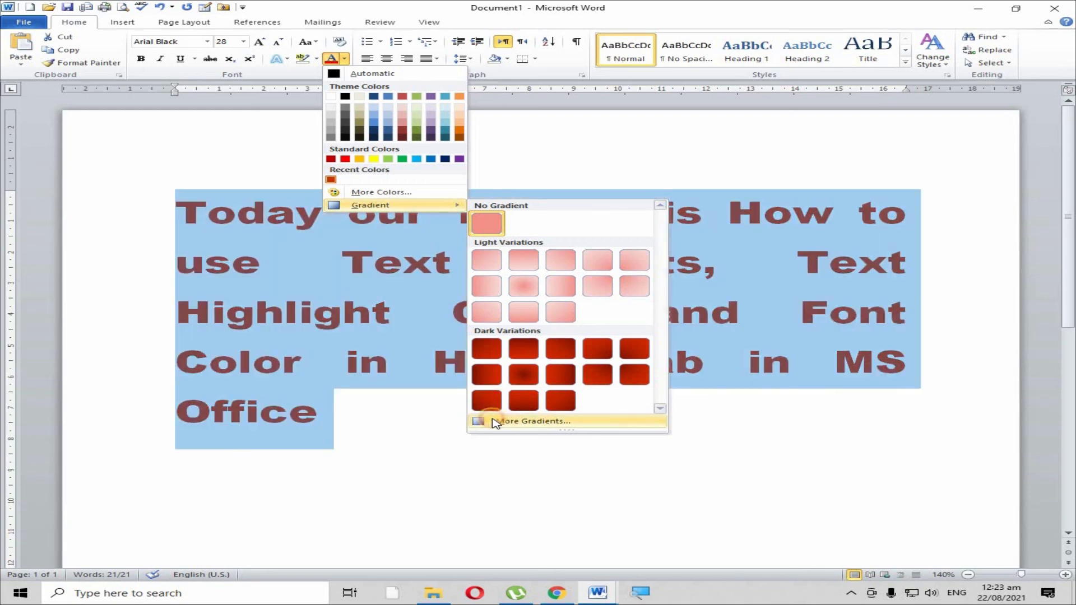
{"action": "left_click", "coordinate": [495, 422]}
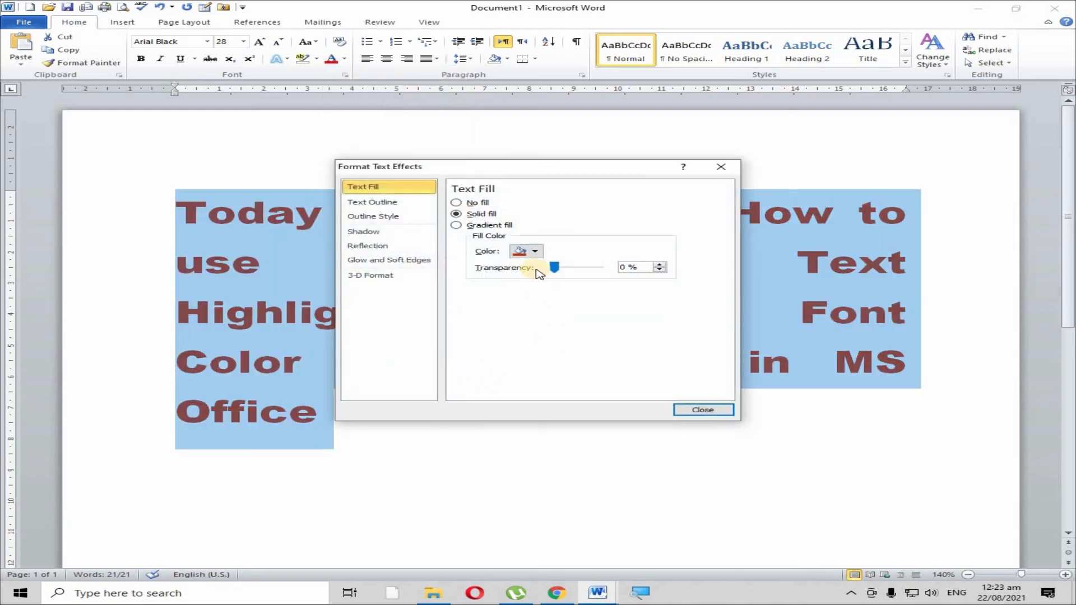
{"action": "left_click", "coordinate": [534, 252]}
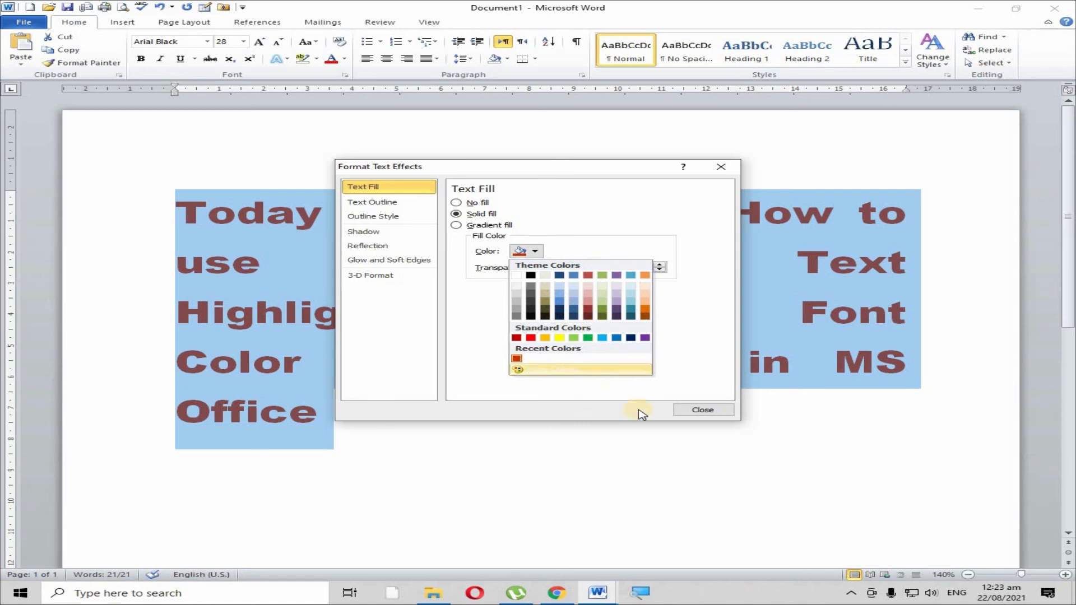
{"action": "left_click", "coordinate": [699, 410]}
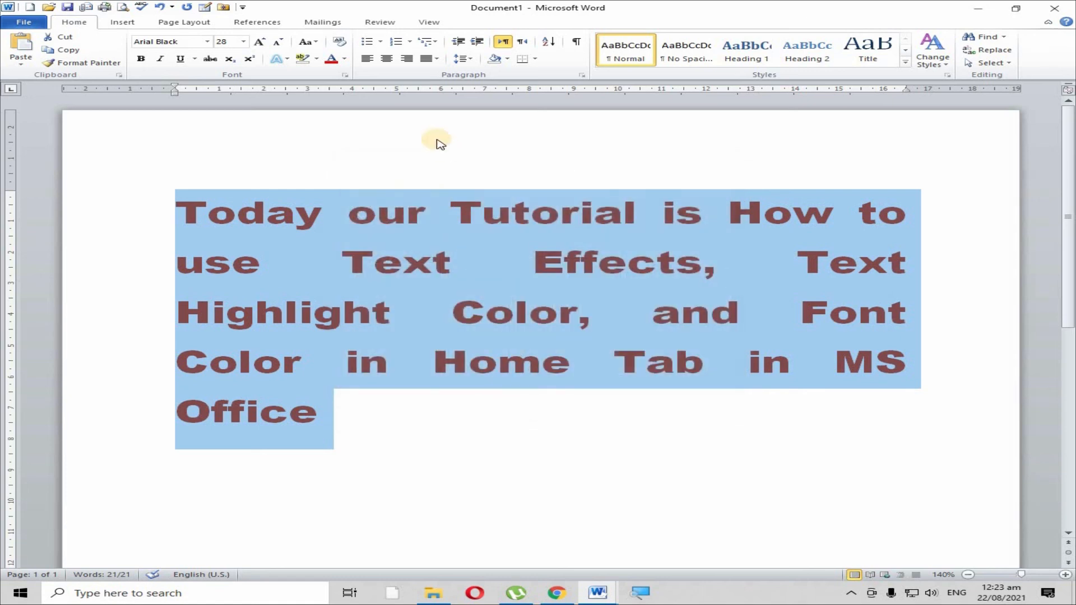
- Review the font color choices again and set the whole paragraph's font color to the black theme color
{"action": "left_click", "coordinate": [344, 59]}
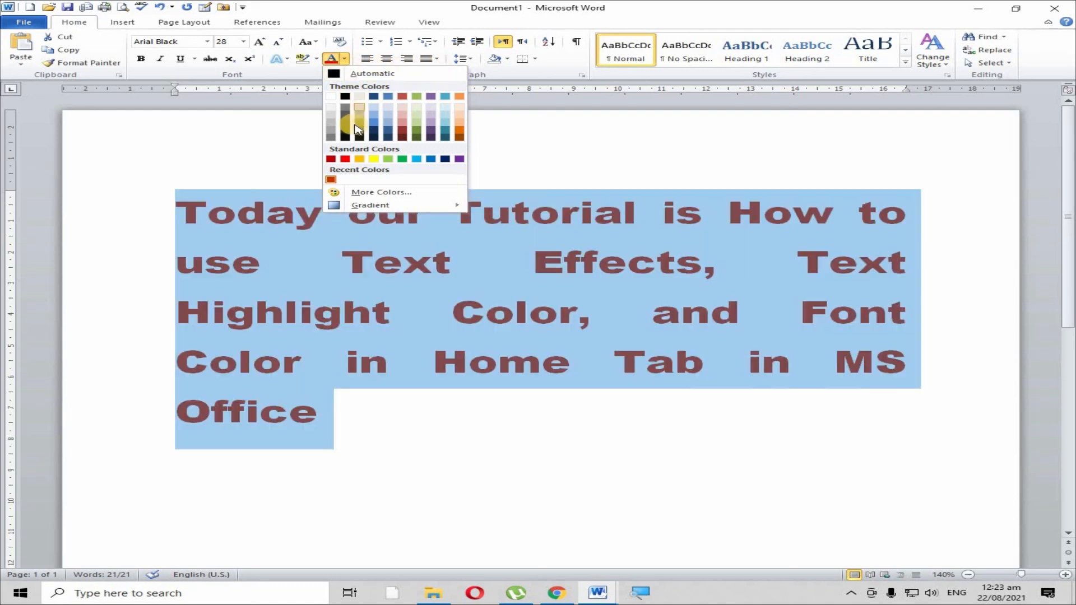
{"action": "mouse_move", "coordinate": [385, 210]}
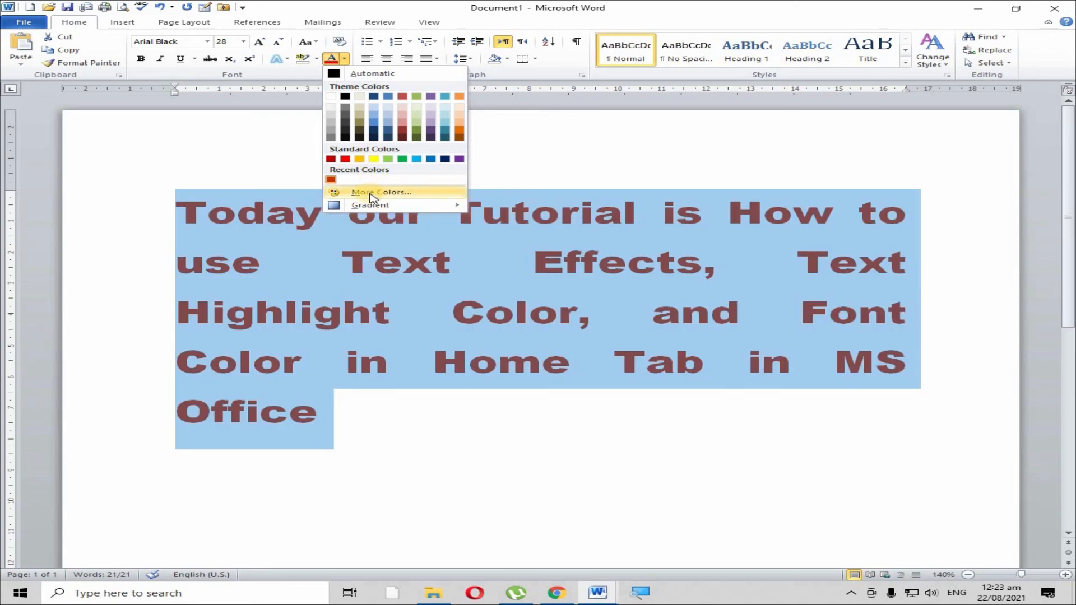
{"action": "left_click", "coordinate": [276, 189]}
{"action": "left_click", "coordinate": [345, 60]}
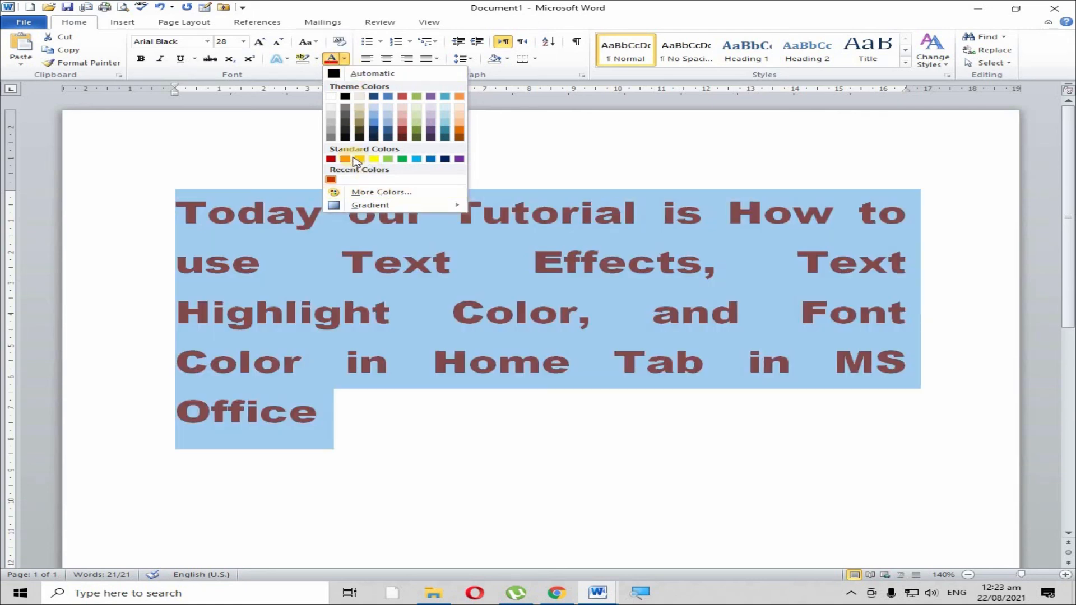
{"action": "left_click", "coordinate": [287, 148]}
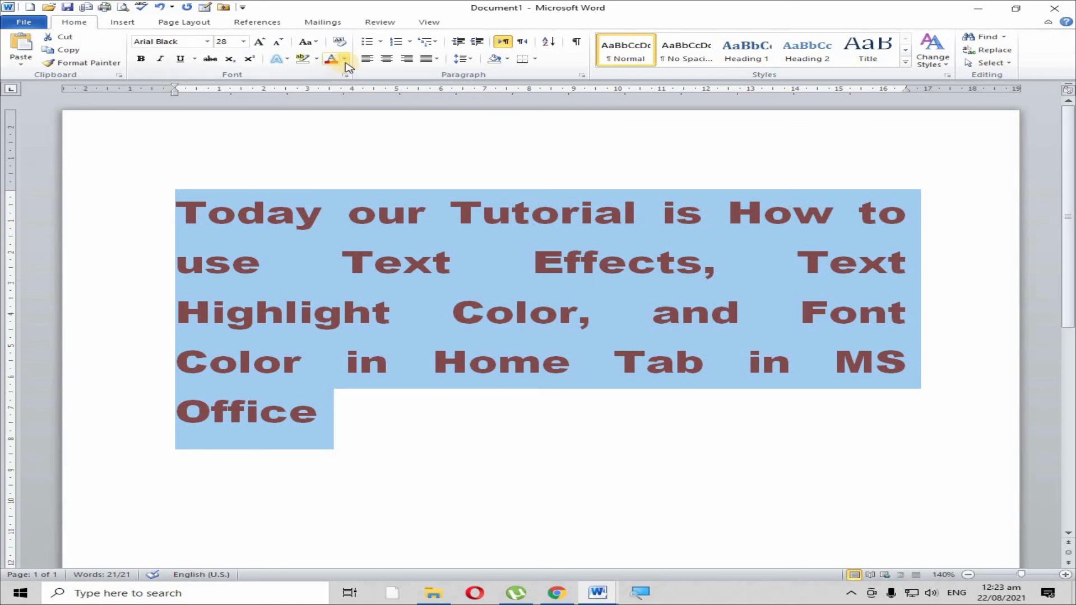
{"action": "left_click", "coordinate": [344, 59]}
{"action": "left_click", "coordinate": [346, 98]}
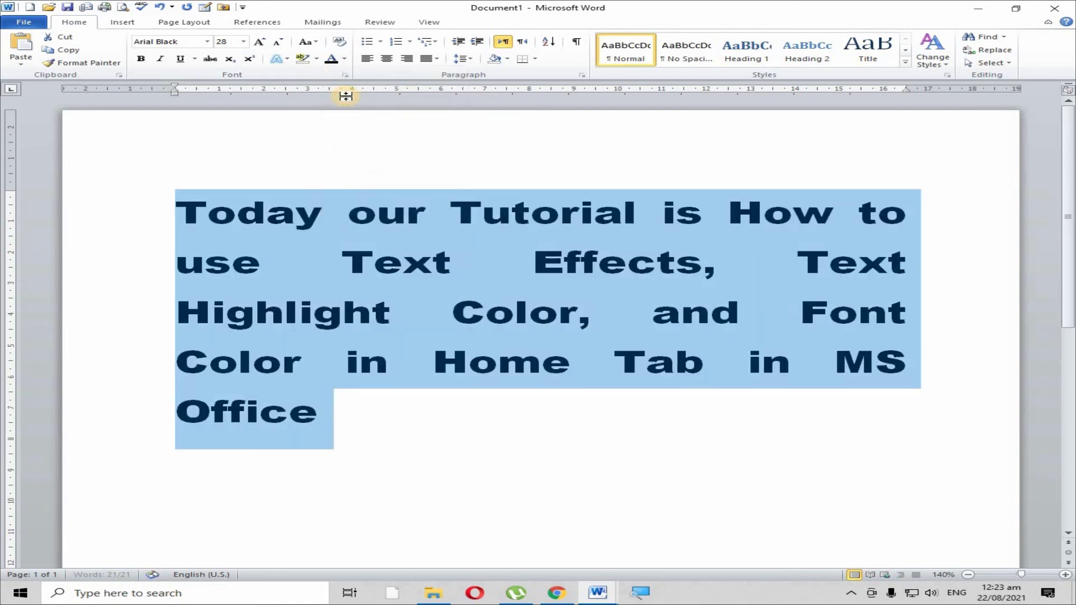